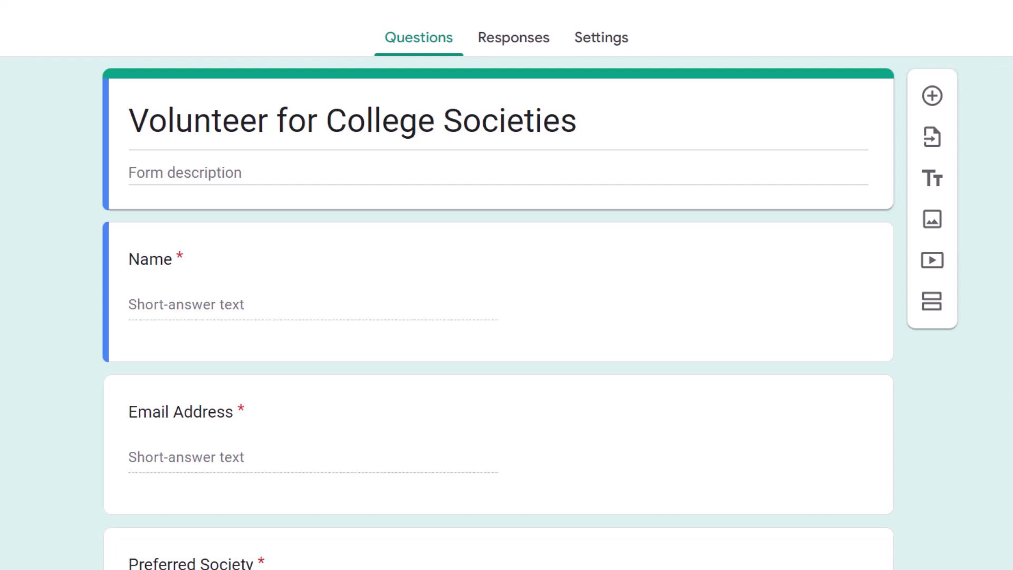
Step: Open the Document Studio add-on from the form's Add-ons menu and launch its workspace
{"action": "scroll", "coordinate": [504, 313], "scroll_direction": "down", "scroll_amount": 4}
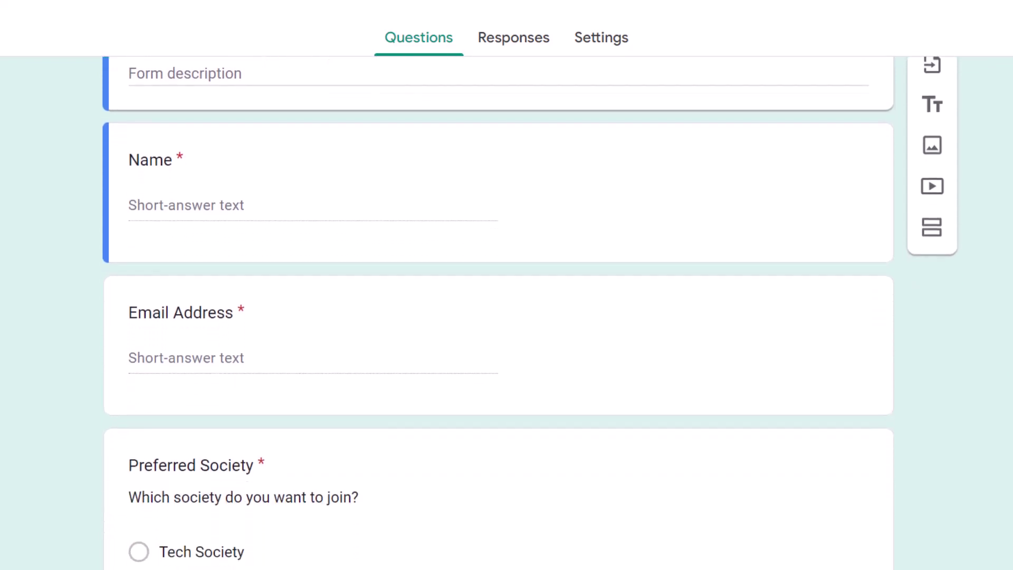
{"action": "scroll", "coordinate": [504, 312], "scroll_direction": "down", "scroll_amount": 2}
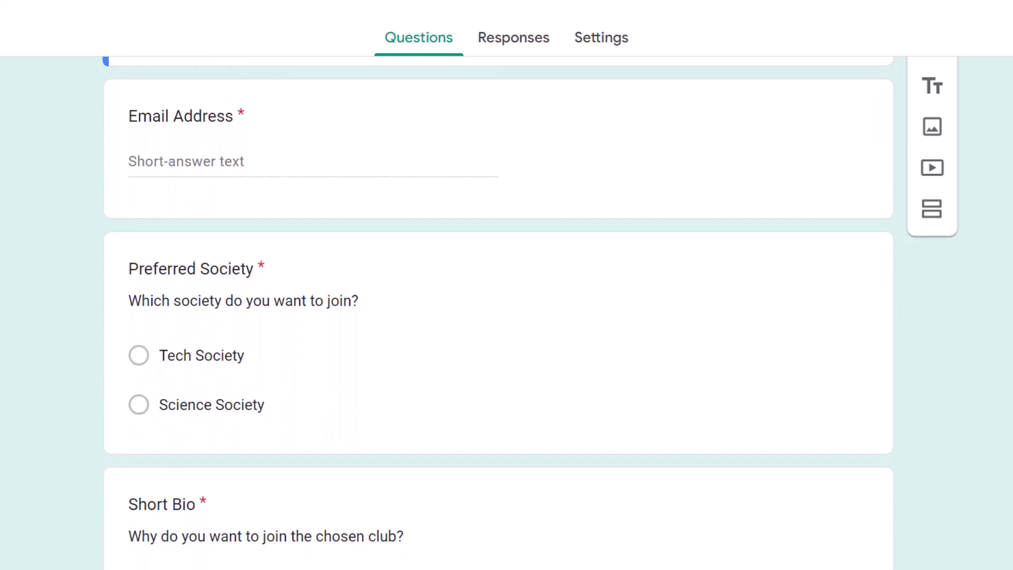
{"action": "scroll", "coordinate": [504, 312], "scroll_direction": "down", "scroll_amount": 2}
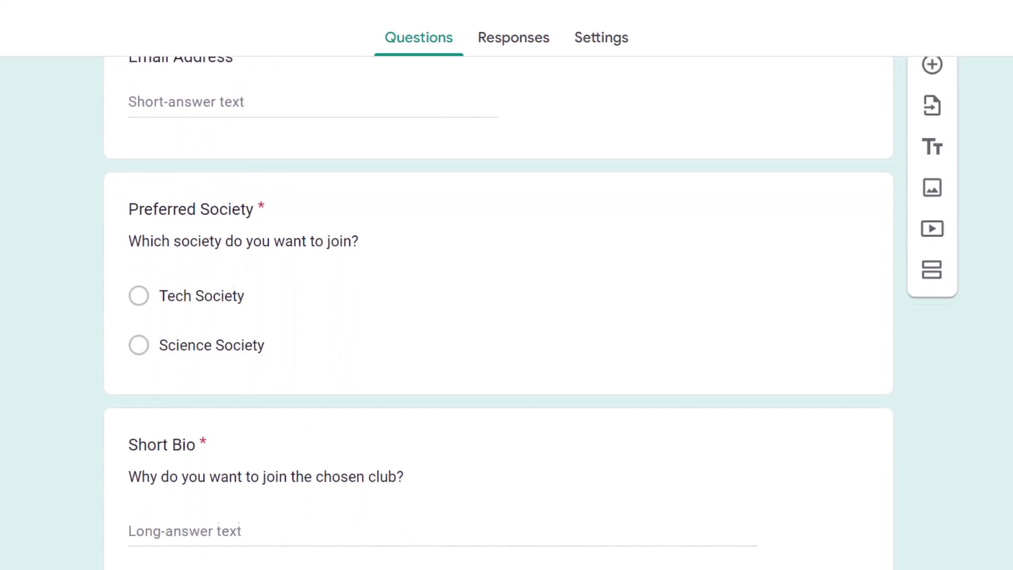
{"action": "scroll", "coordinate": [498, 312], "scroll_direction": "down", "scroll_amount": 1}
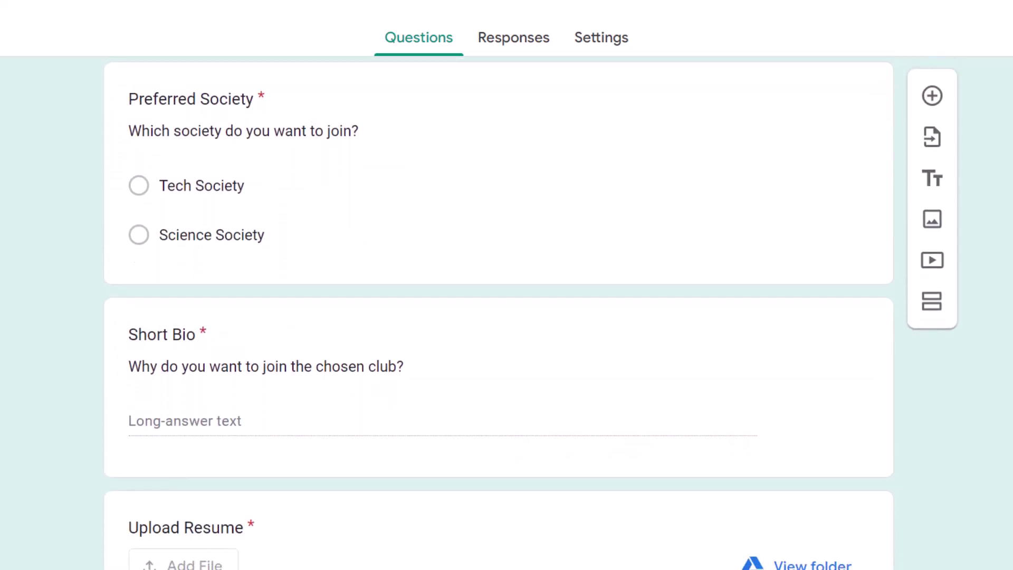
{"action": "scroll", "coordinate": [499, 312], "scroll_direction": "down", "scroll_amount": 1}
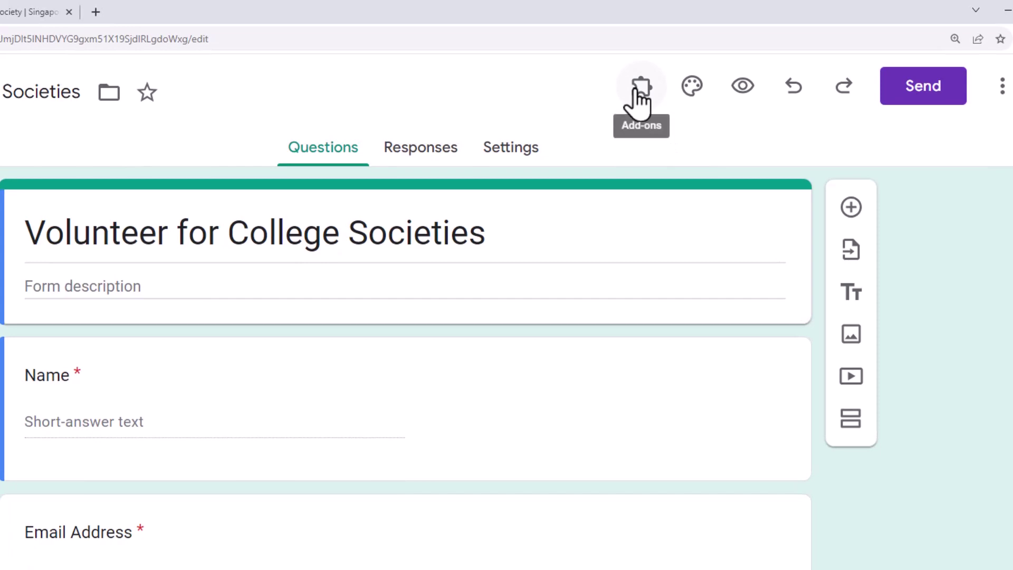
{"action": "left_click", "coordinate": [638, 87]}
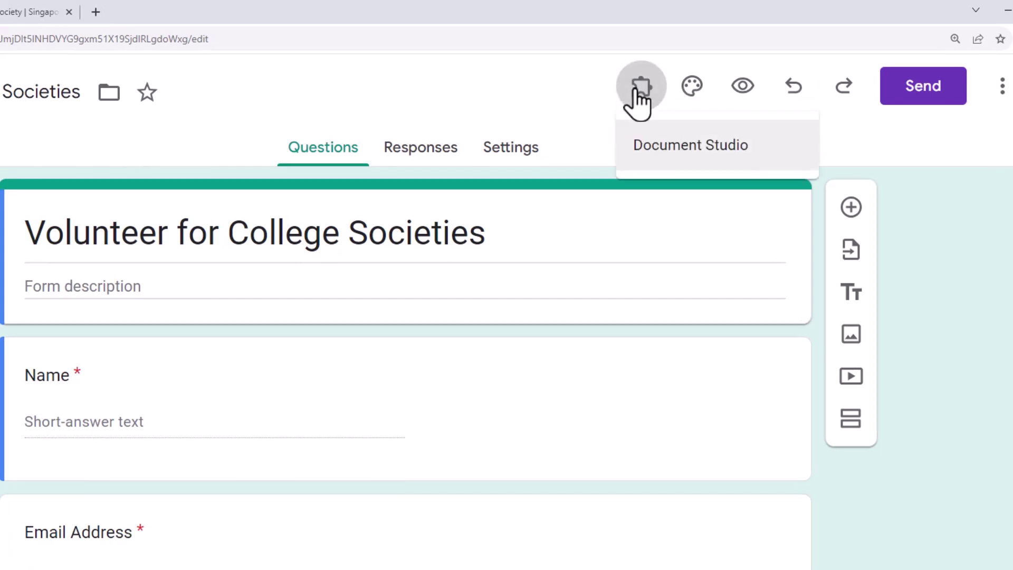
{"action": "left_click", "coordinate": [689, 158]}
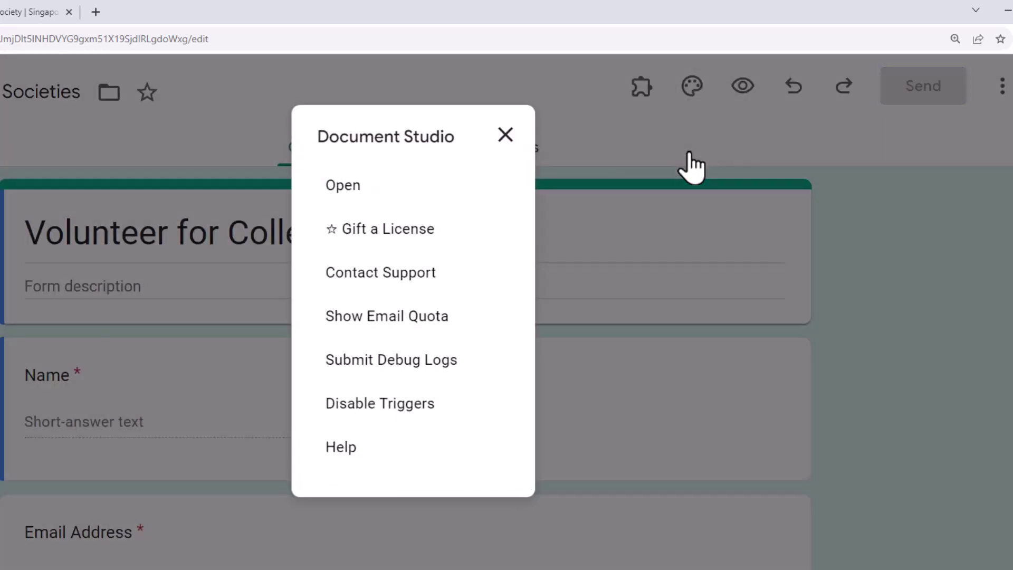
{"action": "left_click", "coordinate": [381, 186]}
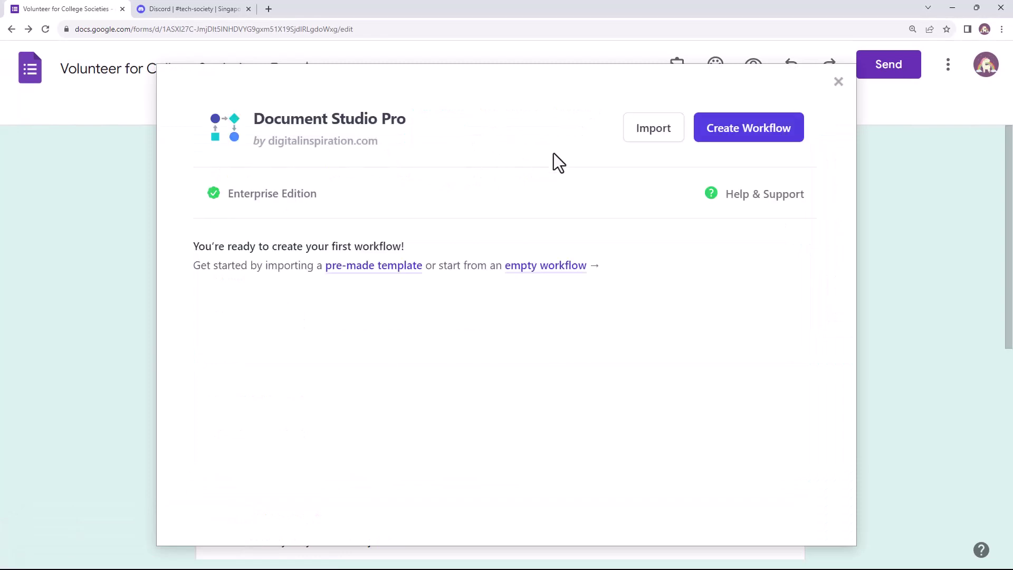
Step: Create a workflow named 'New Volunteers' with Form responses 1 as the data source, then continue
{"action": "left_click", "coordinate": [748, 140]}
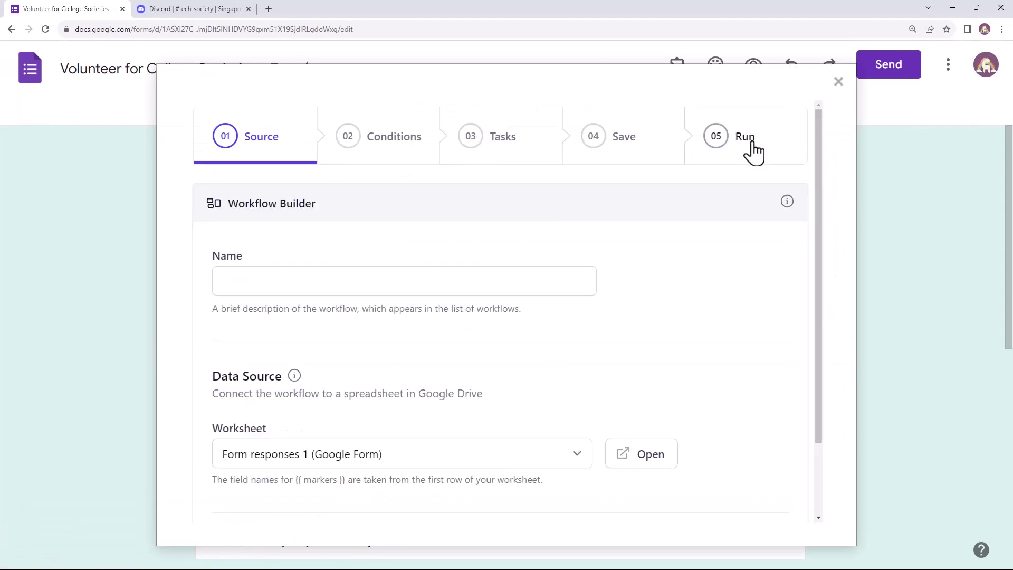
{"action": "left_click", "coordinate": [549, 284]}
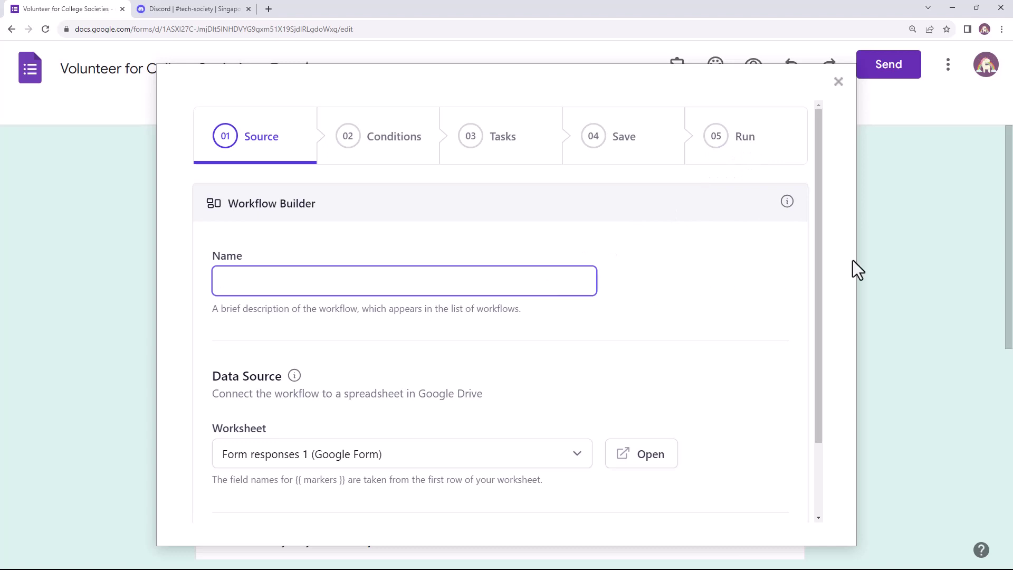
{"action": "type", "text": "New "}
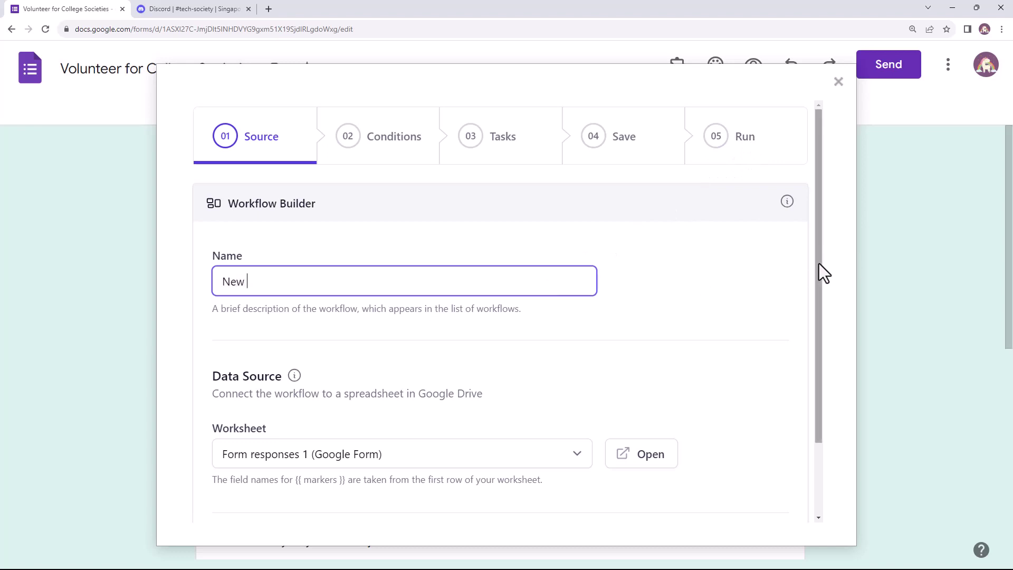
{"action": "type", "text": "Volunteers"}
{"action": "left_click", "coordinate": [827, 273]}
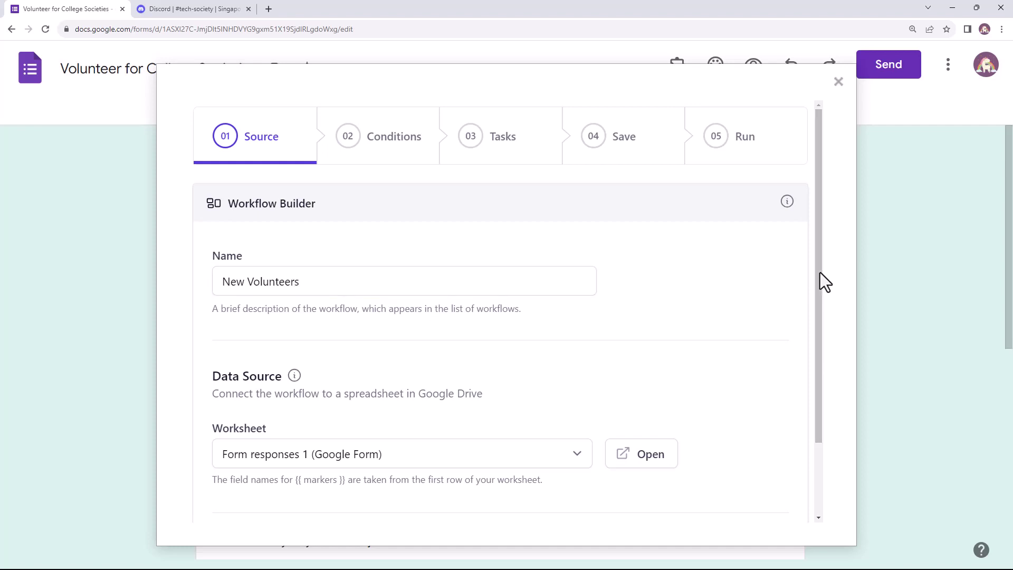
{"action": "left_click_drag", "start_coordinate": [820, 272], "coordinate": [821, 378]}
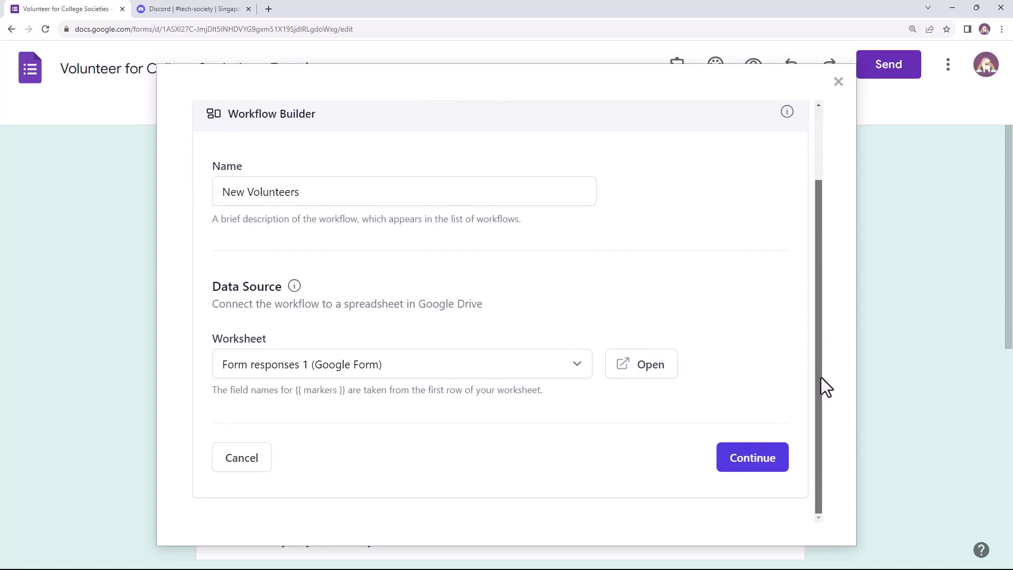
{"action": "left_click", "coordinate": [567, 362]}
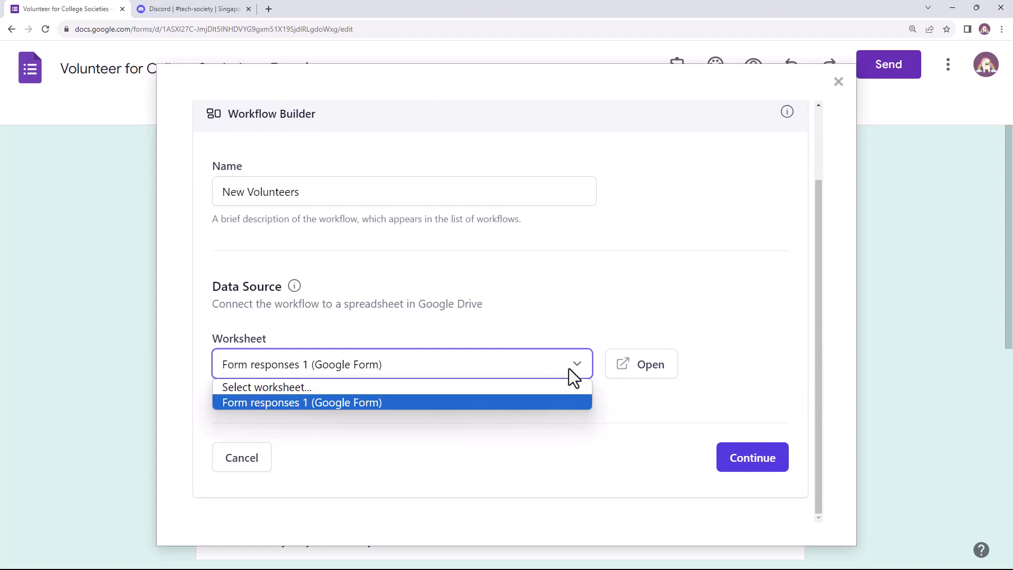
{"action": "left_click", "coordinate": [570, 368]}
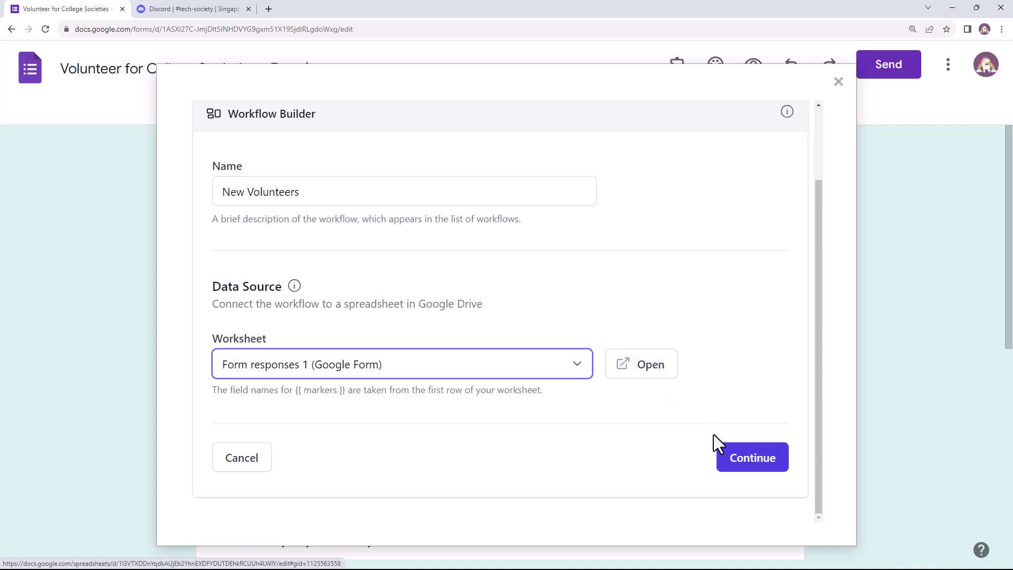
{"action": "left_click", "coordinate": [745, 458]}
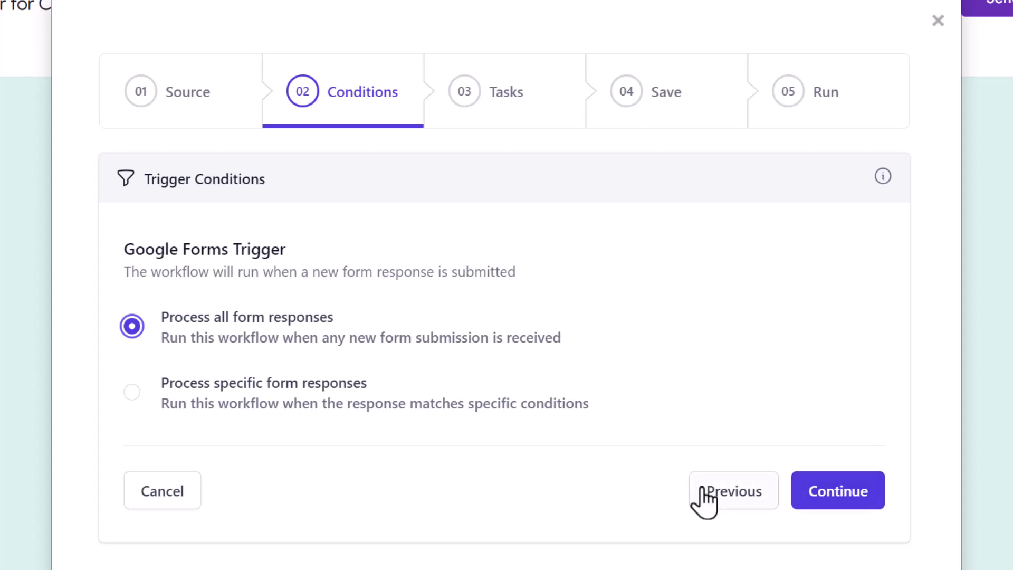
Step: Choose Process specific form responses, with Preferred Society exactly matching 'Tech Society'
{"action": "left_click", "coordinate": [271, 388]}
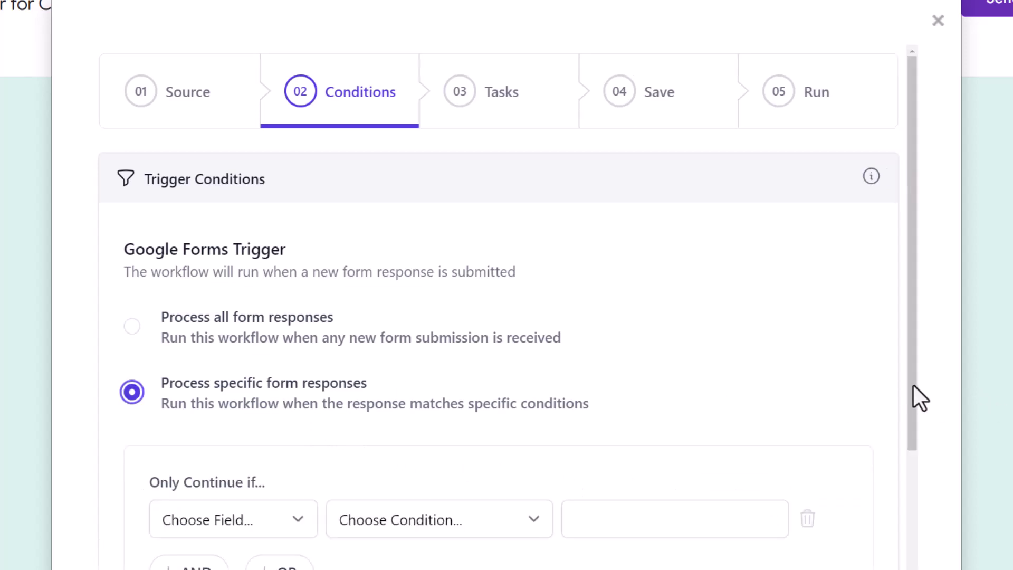
{"action": "left_click_drag", "start_coordinate": [913, 384], "coordinate": [925, 524]}
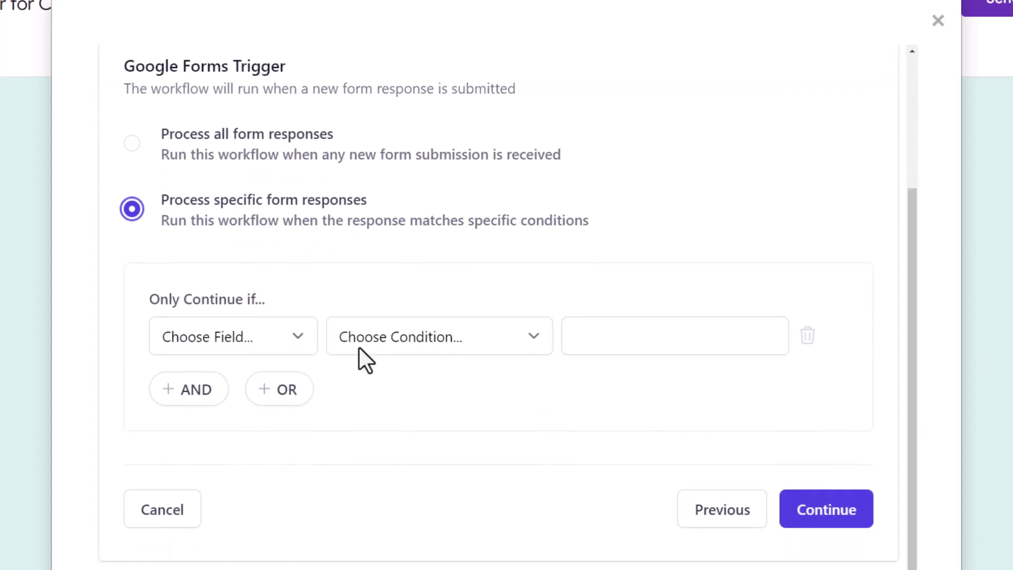
{"action": "left_click", "coordinate": [291, 343]}
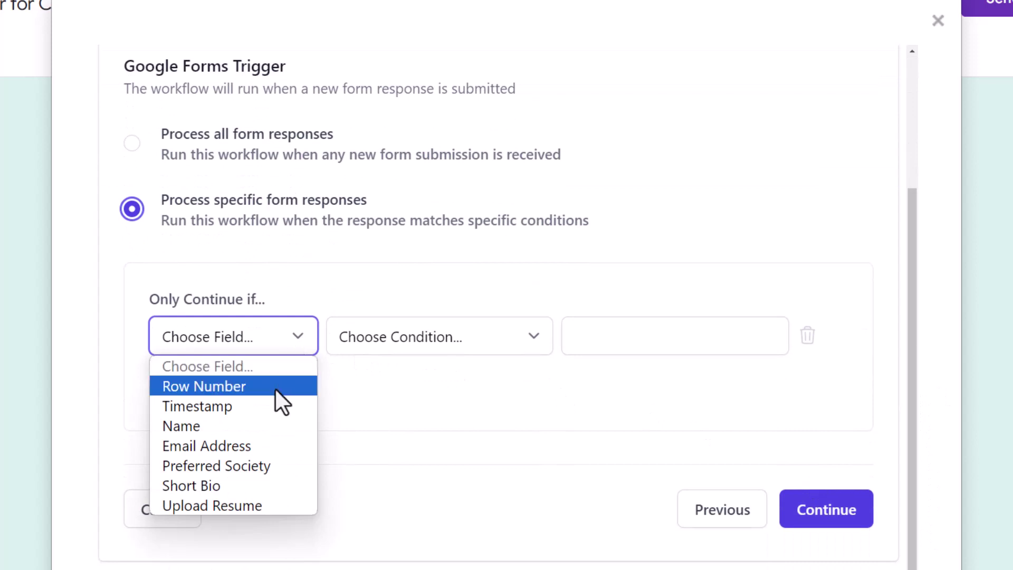
{"action": "left_click", "coordinate": [277, 464]}
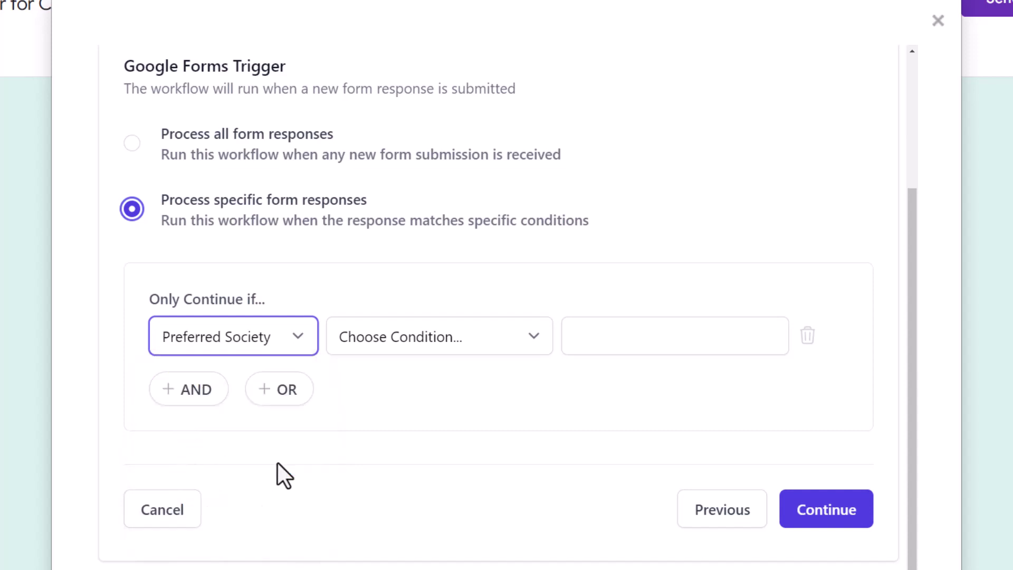
{"action": "left_click", "coordinate": [482, 346]}
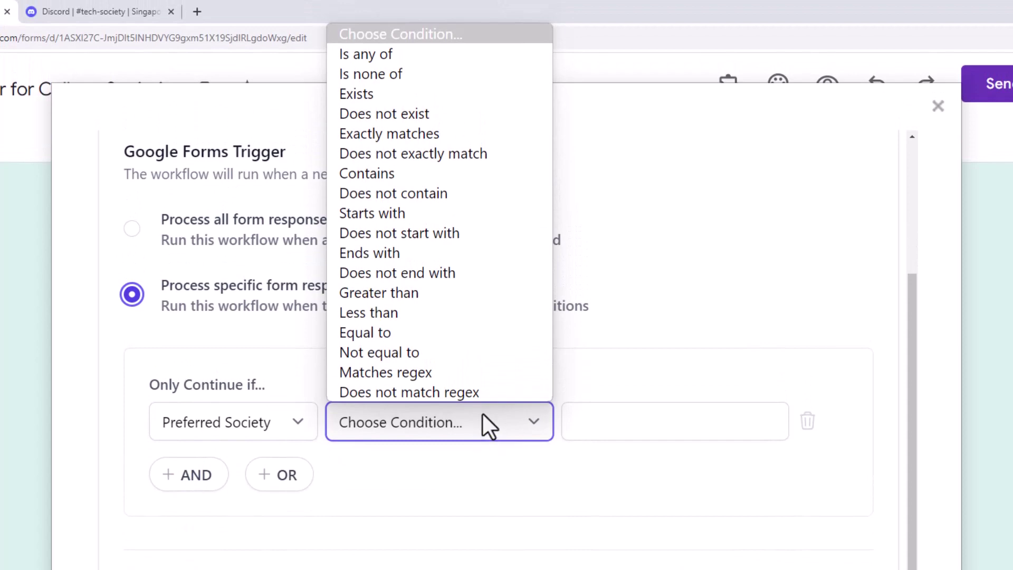
{"action": "left_click", "coordinate": [438, 138]}
{"action": "left_click", "coordinate": [641, 420]}
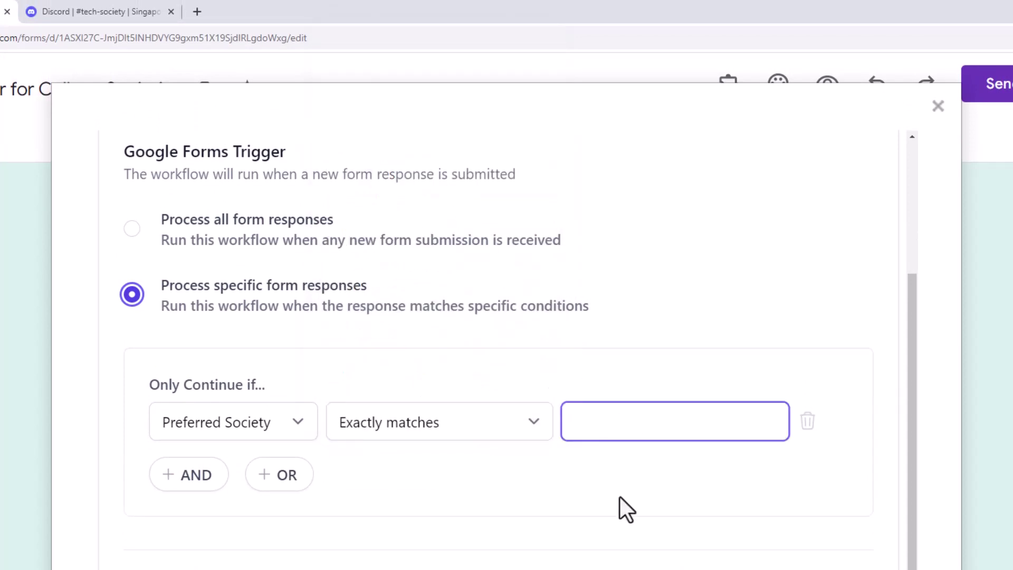
{"action": "type", "text": "Tech Society"}
{"action": "left_click", "coordinate": [620, 496]}
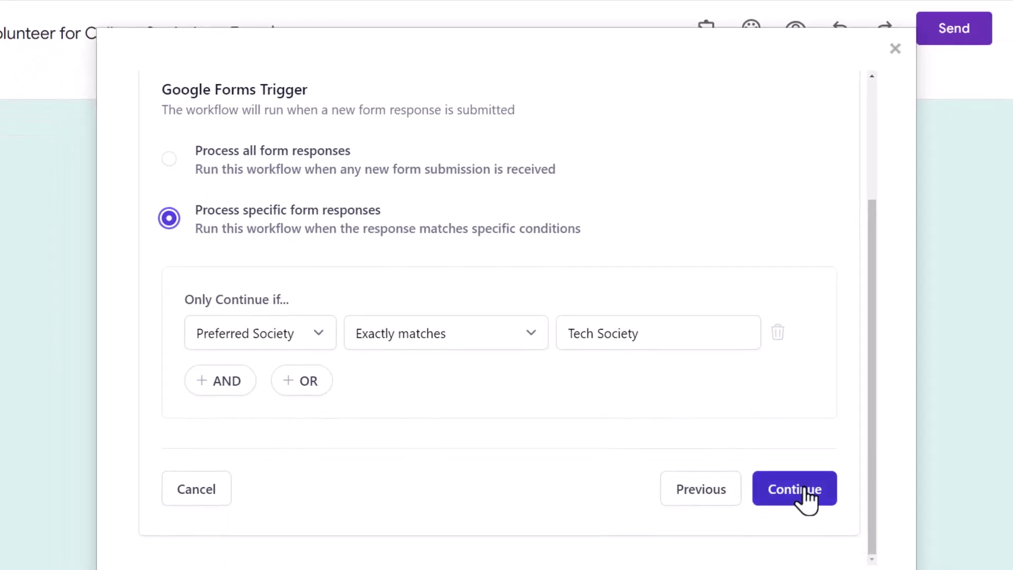
Step: Add a Discord message task to the workflow and switch to the #tech-society Discord tab
{"action": "left_click", "coordinate": [806, 498]}
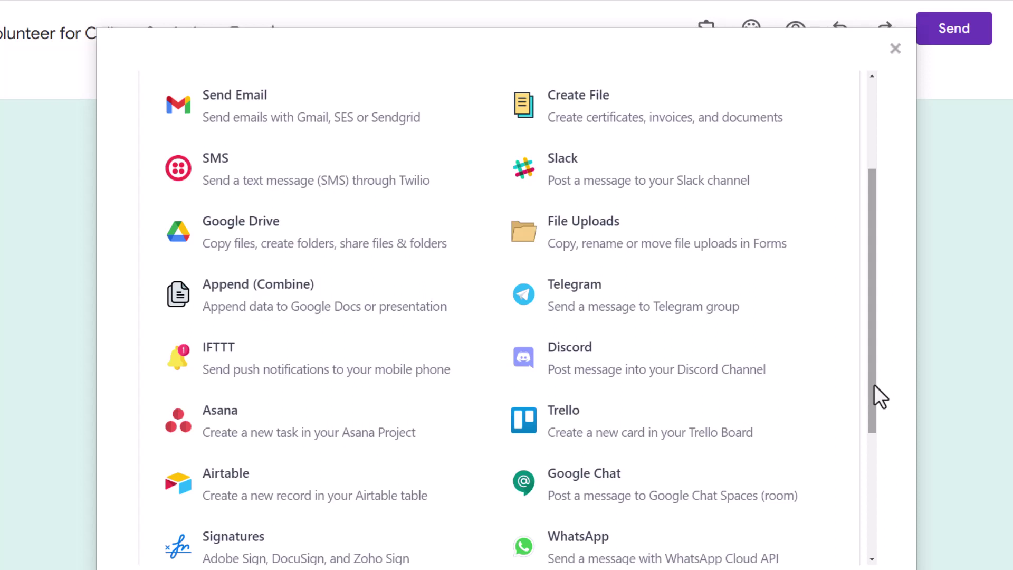
{"action": "left_click_drag", "start_coordinate": [873, 384], "coordinate": [887, 437]}
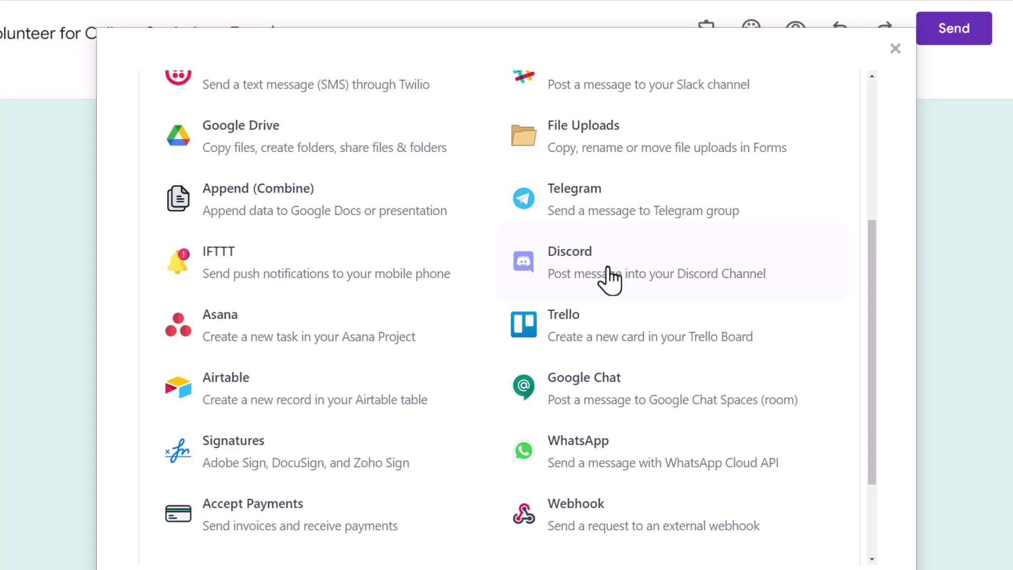
{"action": "left_click", "coordinate": [609, 280]}
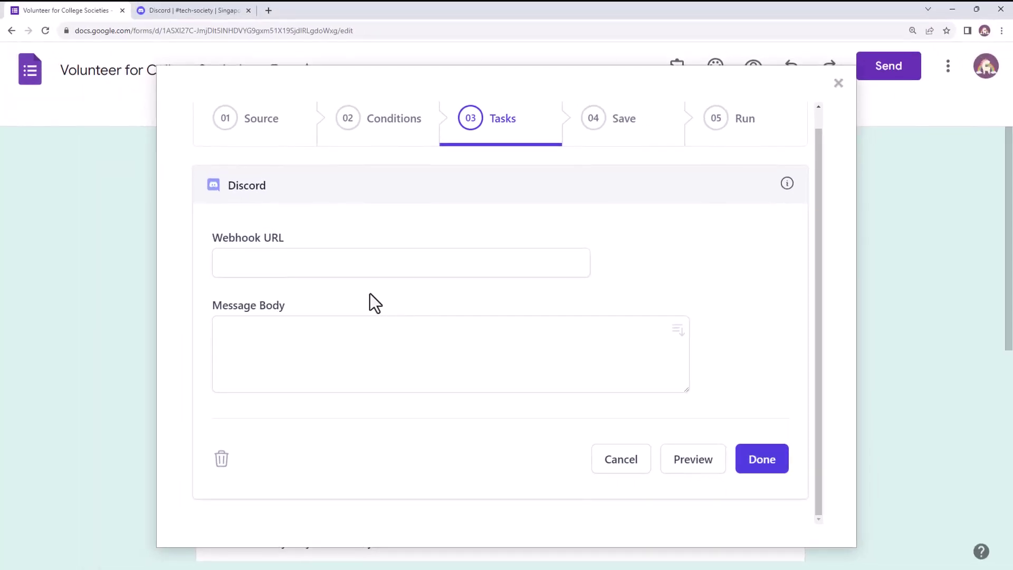
{"action": "left_click", "coordinate": [203, 12]}
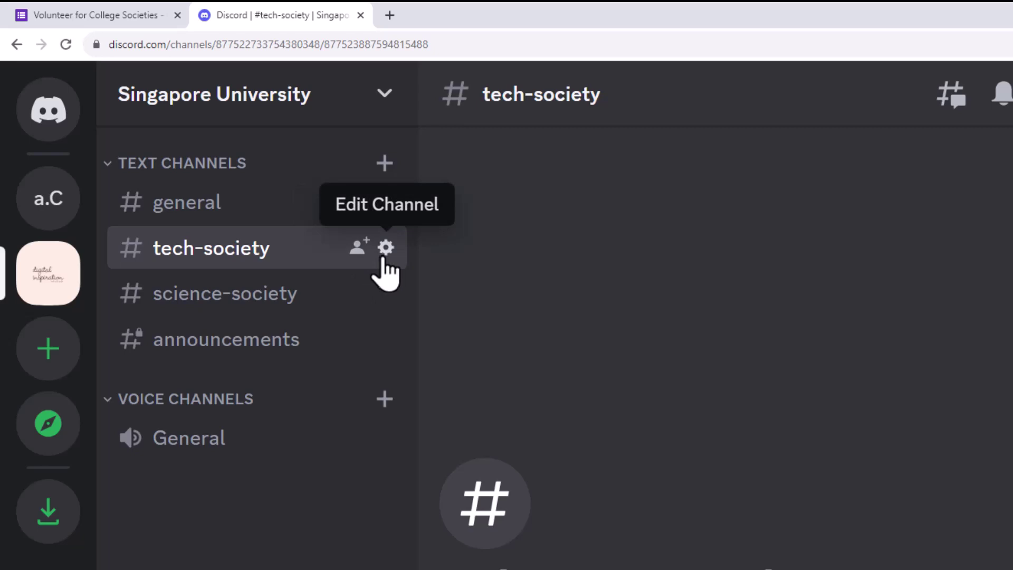
Step: Open the #tech-society channel's Integrations webhooks and expand the Captain Hook webhook
{"action": "left_click", "coordinate": [384, 257]}
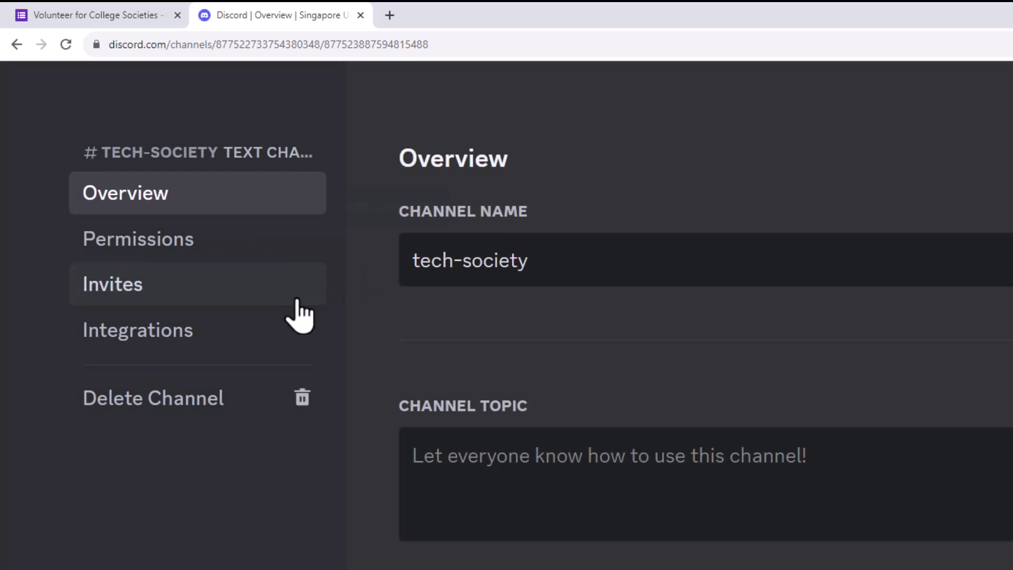
{"action": "left_click", "coordinate": [253, 338]}
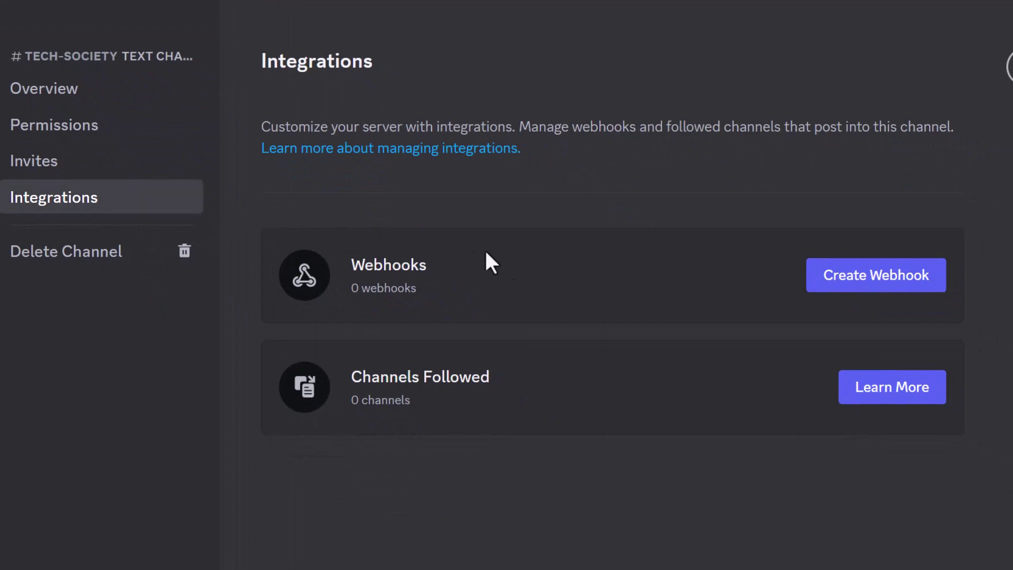
{"action": "left_click", "coordinate": [865, 292]}
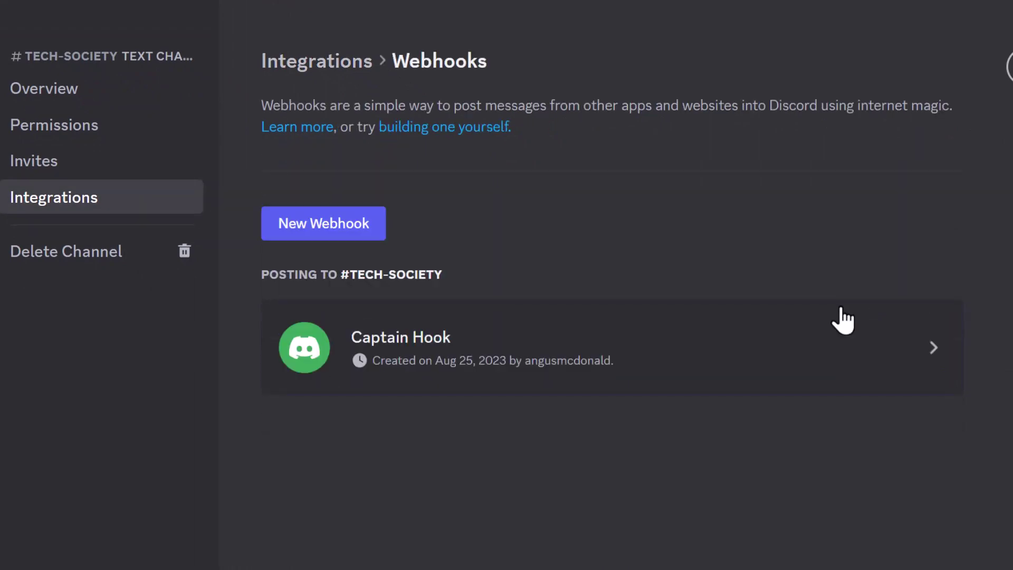
{"action": "left_click", "coordinate": [721, 376]}
Step: Rename the webhook to 'Tech Applicants', keep it on #tech-society, and copy its URL
{"action": "scroll", "coordinate": [607, 296], "scroll_direction": "down", "scroll_amount": 1}
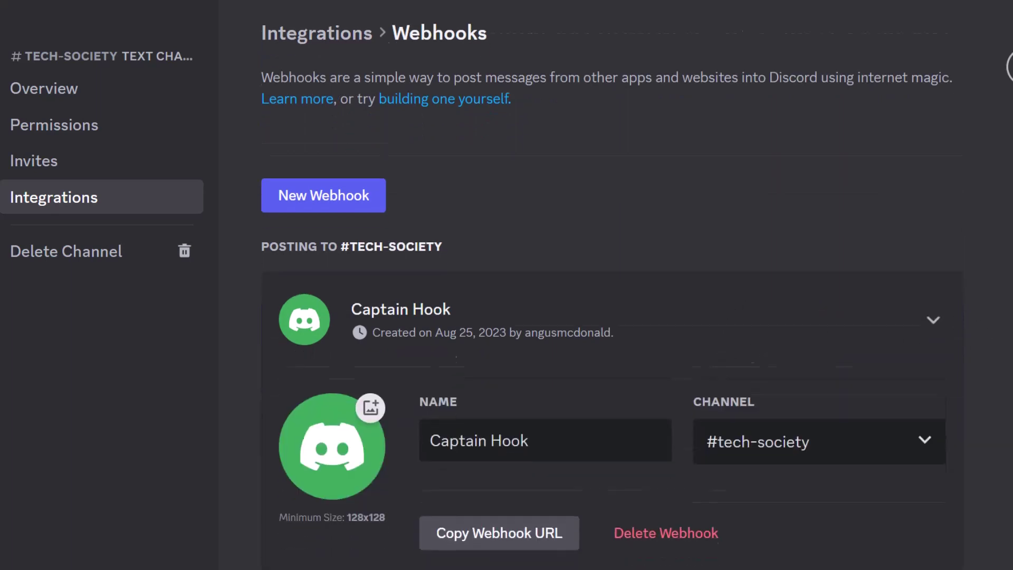
{"action": "scroll", "coordinate": [607, 316], "scroll_direction": "down", "scroll_amount": 2}
{"action": "left_click", "coordinate": [541, 361]}
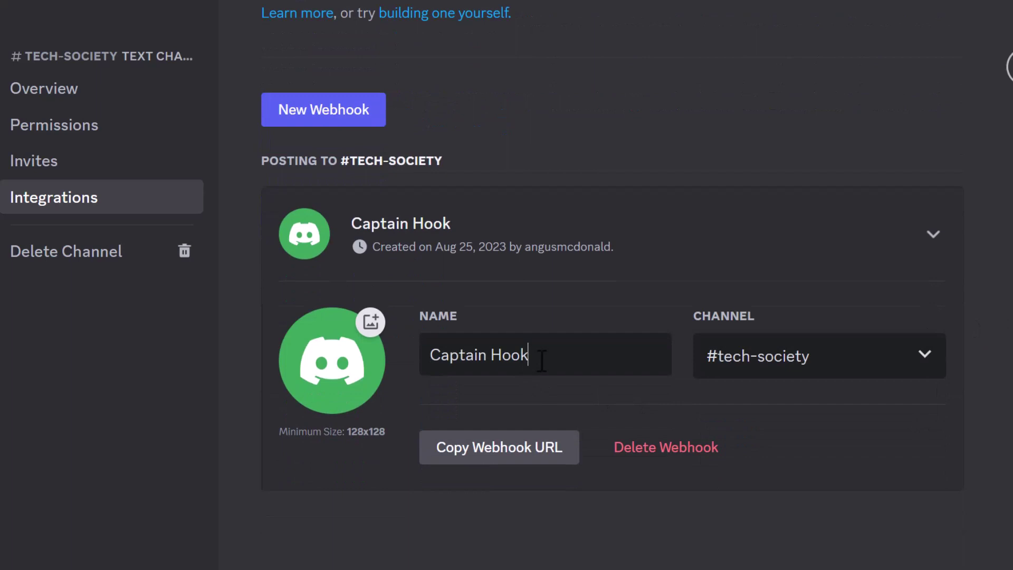
{"action": "key", "text": "BackSpace"}
{"action": "key", "text": "BackSpace"}
{"action": "key", "text": "BackSpace"}
{"action": "key", "text": "BackSpace"}
{"action": "key", "text": "BackSpace"}
{"action": "key", "text": "BackSpace"}
{"action": "key", "text": "BackSpace"}
{"action": "key", "text": "BackSpace"}
{"action": "key", "text": "BackSpace"}
{"action": "key", "text": "BackSpace"}
{"action": "key", "text": "BackSpace"}
{"action": "key", "text": "BackSpace"}
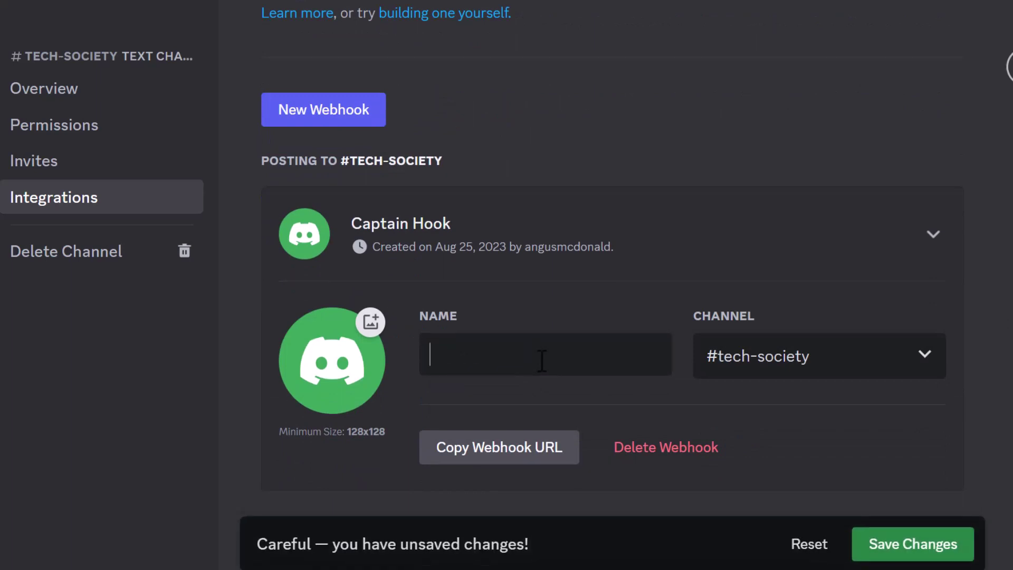
{"action": "type", "text": "Tech Appl"}
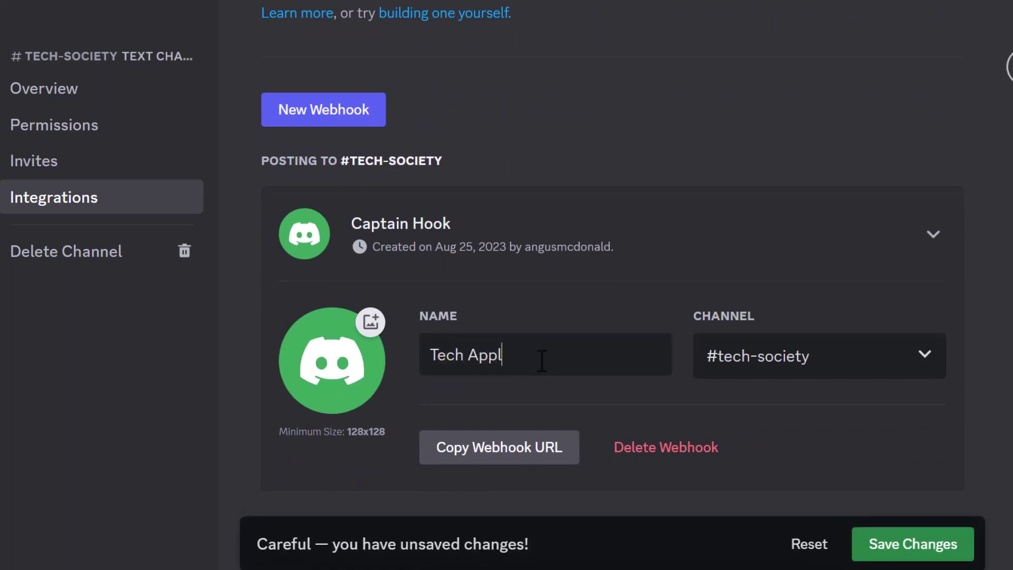
{"action": "type", "text": "icants"}
{"action": "left_click", "coordinate": [929, 378]}
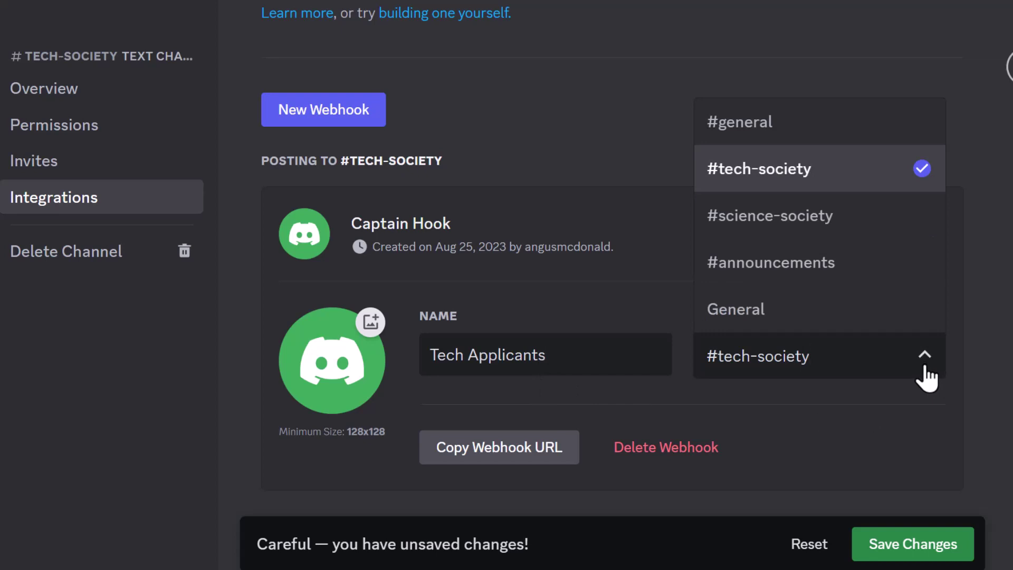
{"action": "left_click", "coordinate": [926, 378]}
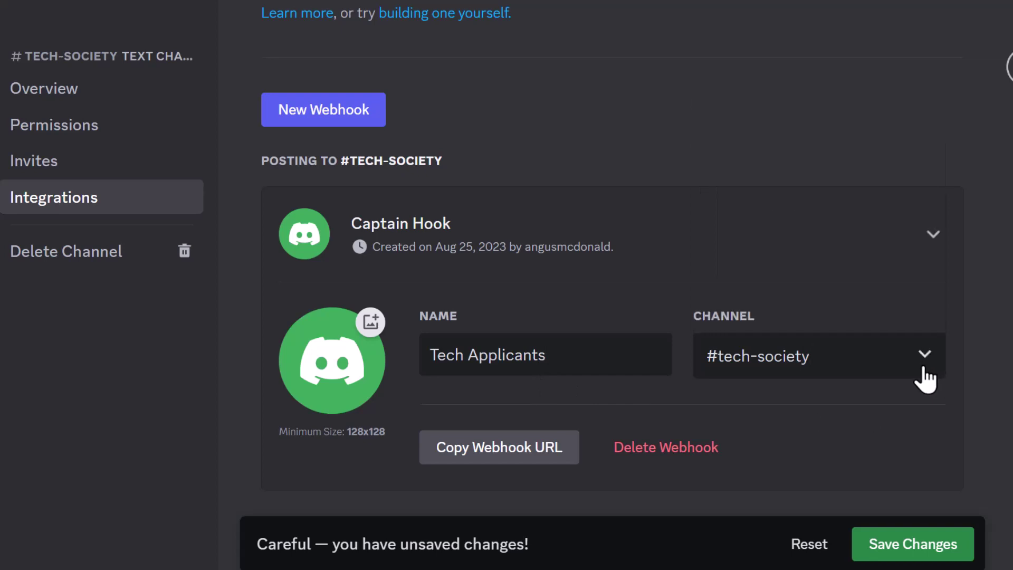
{"action": "left_click", "coordinate": [473, 471]}
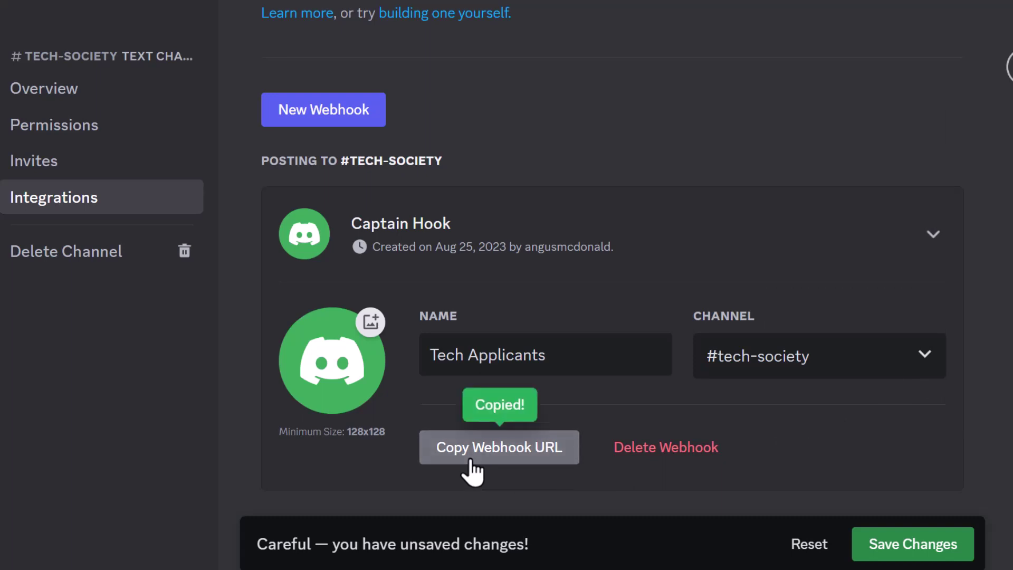
Step: Save the Tech Applicants webhook and paste its URL into the Discord task's Webhook URL field
{"action": "left_click", "coordinate": [914, 551]}
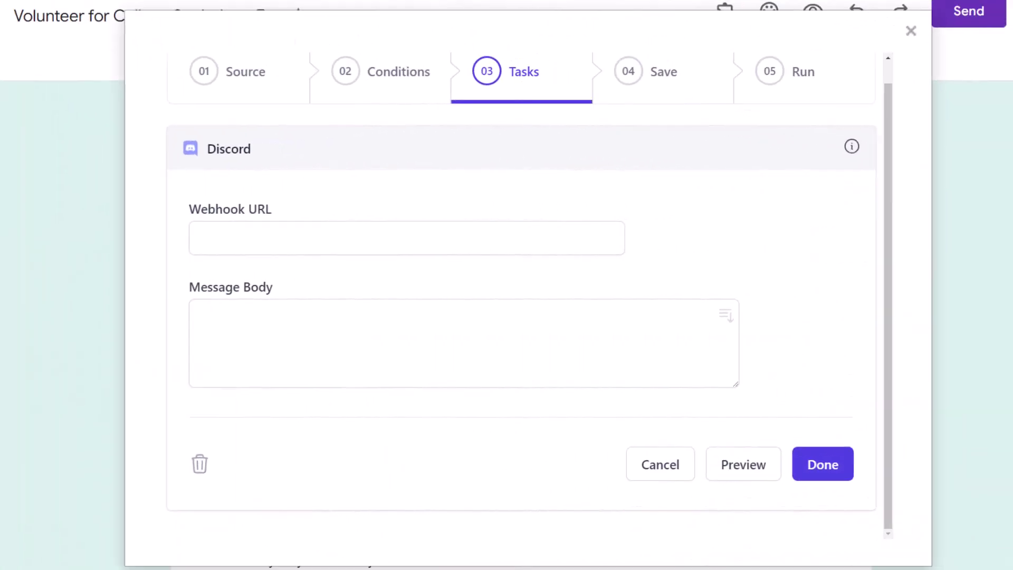
{"action": "left_click", "coordinate": [291, 232]}
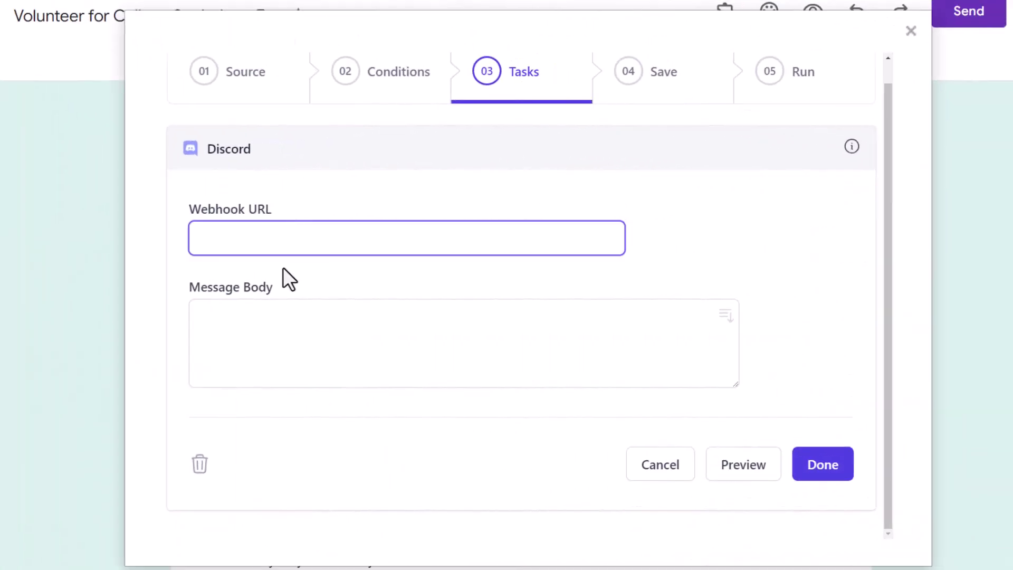
{"action": "key", "text": "ctrl+v"}
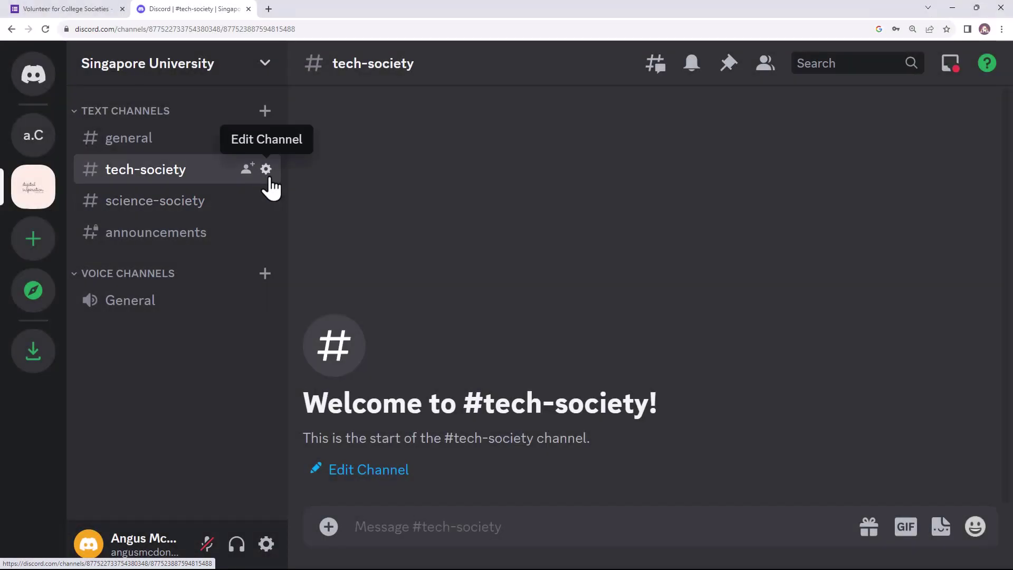
Step: Open the #tech-society channel's Permissions settings with Advanced permissions expanded and scrolled through
{"action": "left_click", "coordinate": [266, 168]}
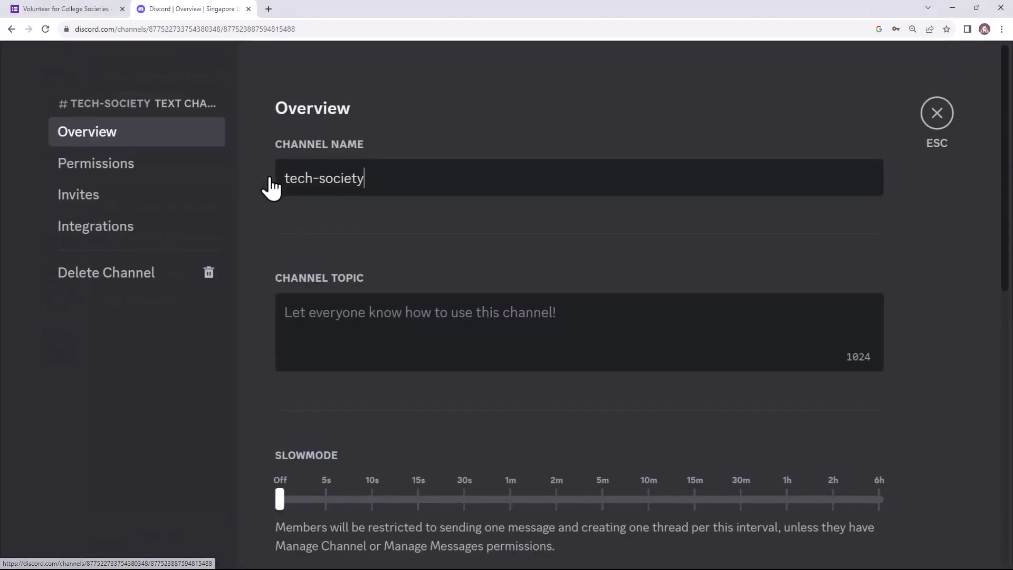
{"action": "left_click", "coordinate": [173, 184]}
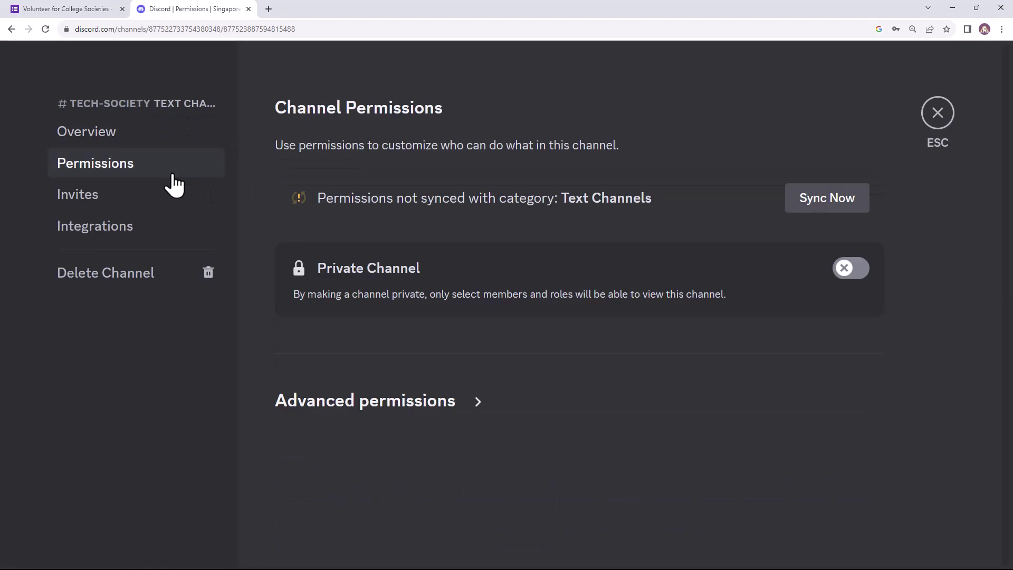
{"action": "left_click", "coordinate": [411, 409]}
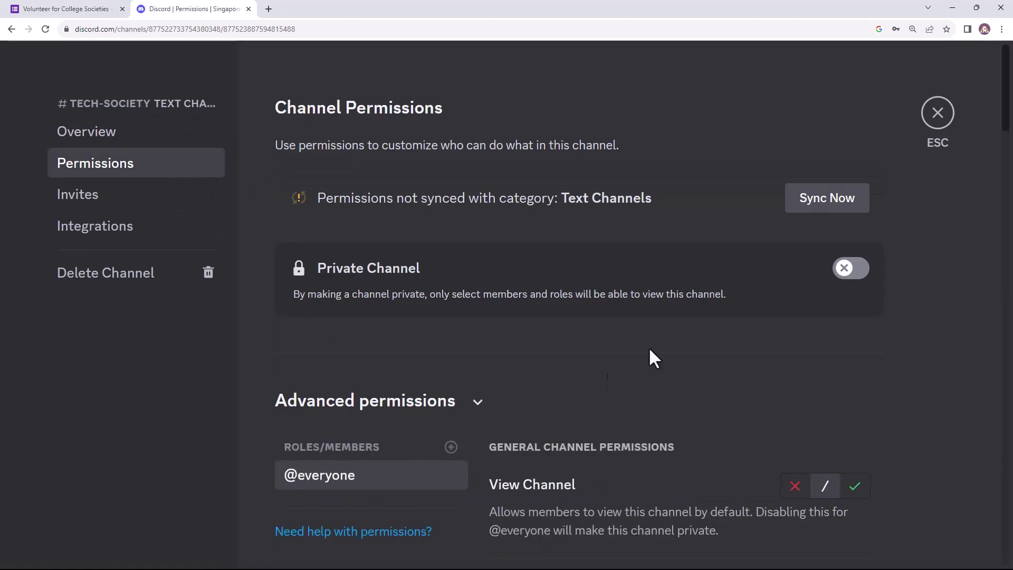
{"action": "left_click_drag", "start_coordinate": [1009, 102], "coordinate": [1008, 179]}
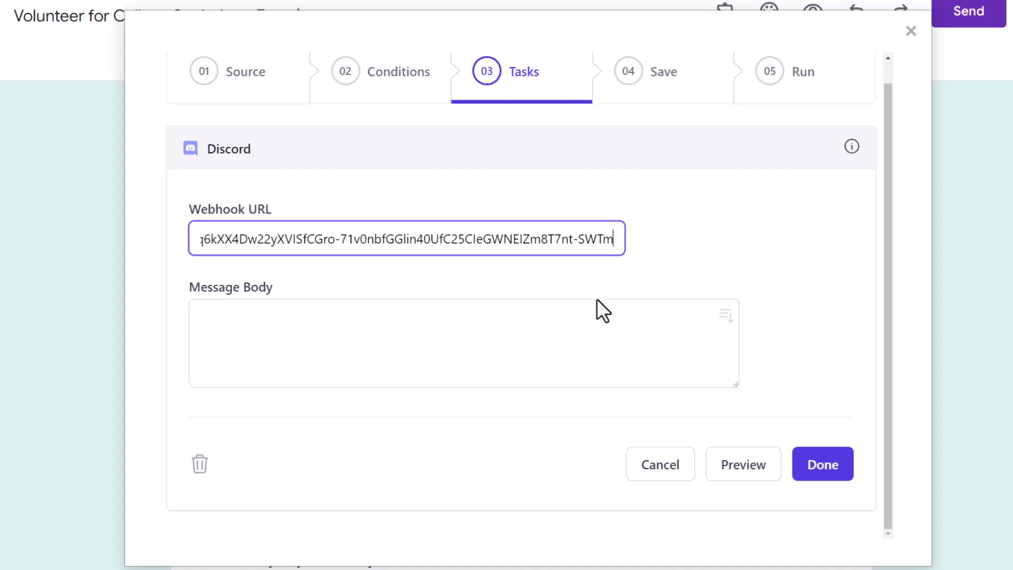
Step: Insert the Name, Preferred Society, Short Bio and Upload Resume placeholders into the message body
{"action": "left_click", "coordinate": [726, 315]}
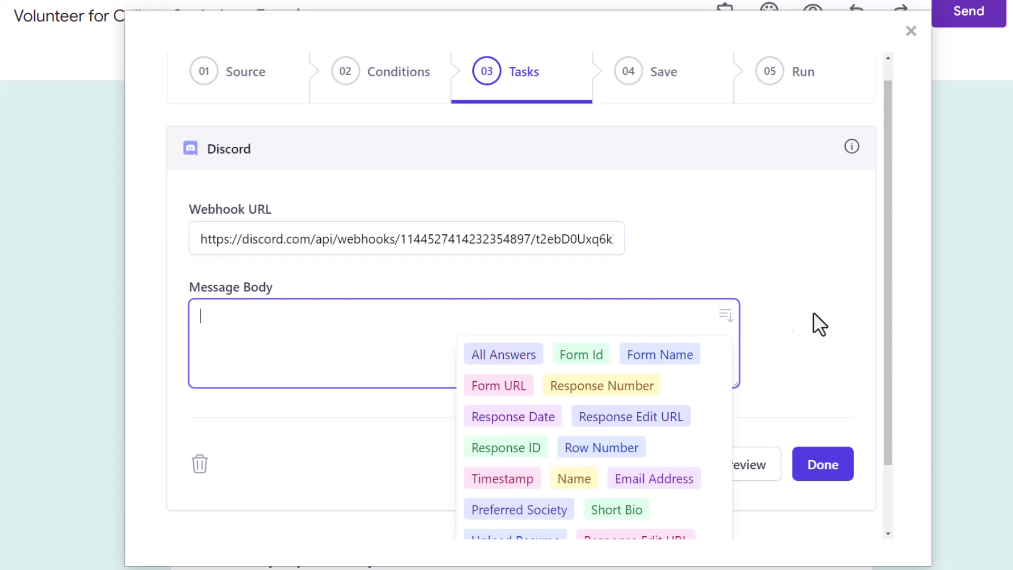
{"action": "left_click_drag", "start_coordinate": [885, 314], "coordinate": [889, 425]}
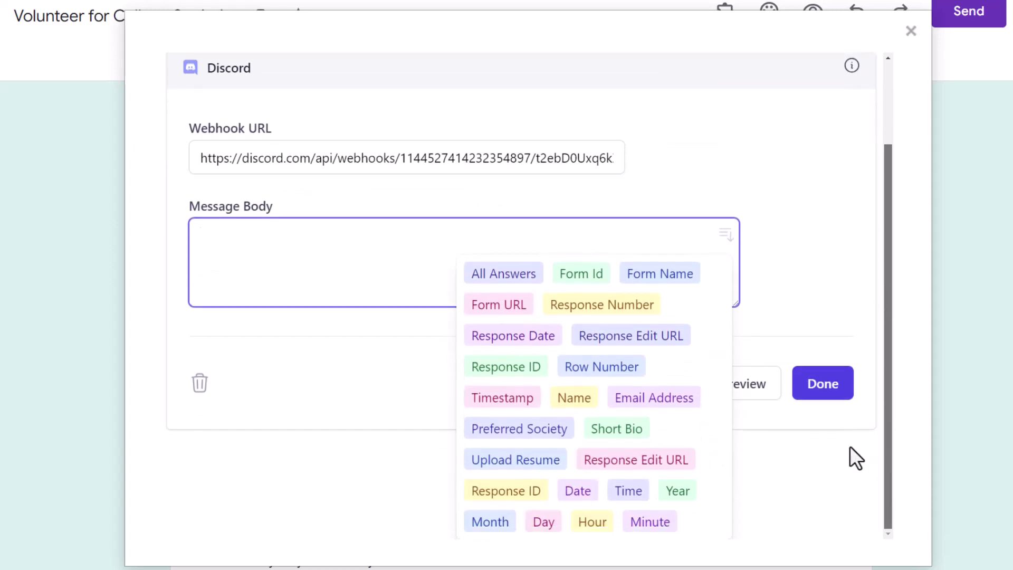
{"action": "left_click", "coordinate": [588, 405]}
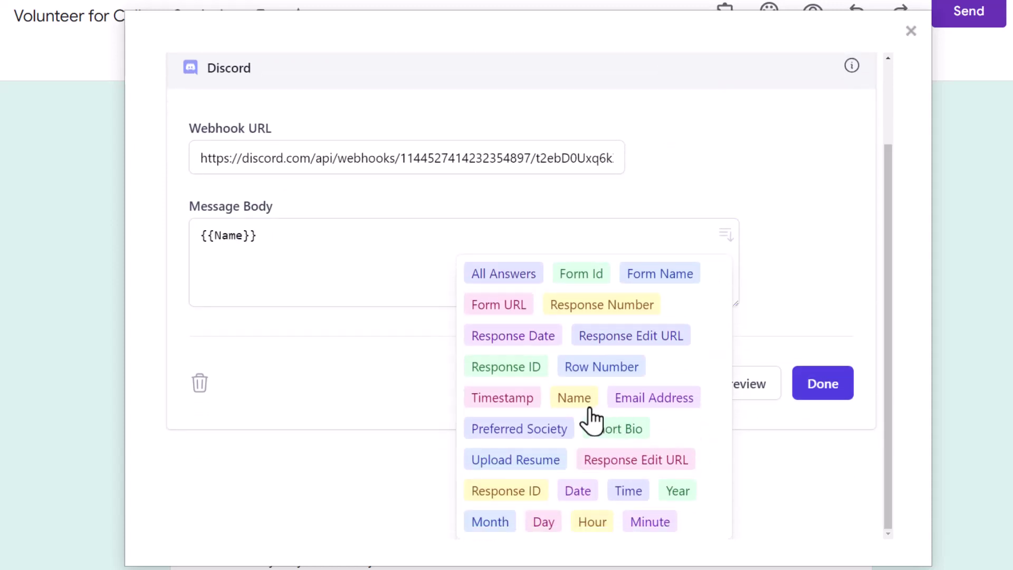
{"action": "left_click", "coordinate": [534, 434]}
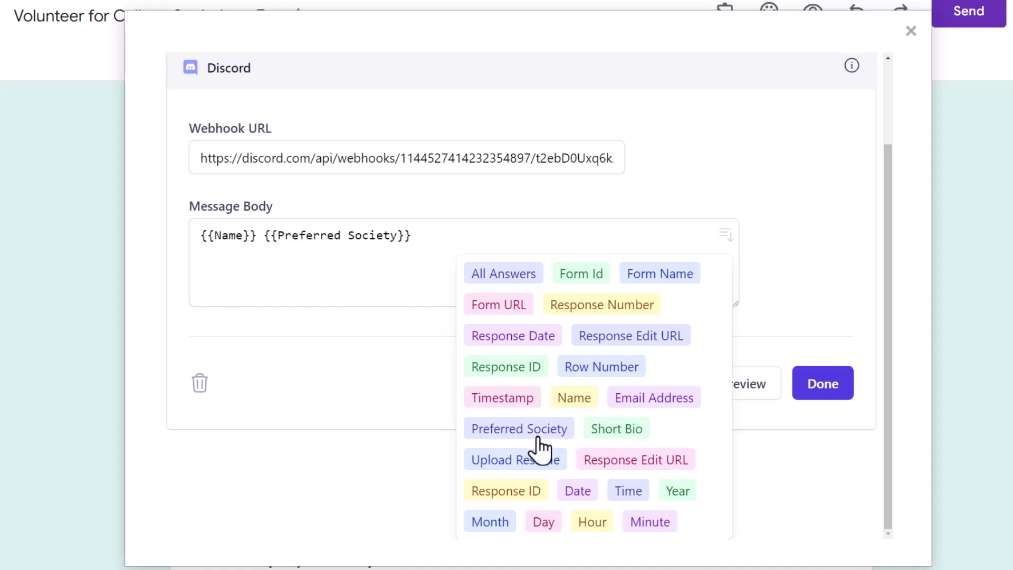
{"action": "left_click", "coordinate": [618, 440]}
{"action": "left_click", "coordinate": [523, 468]}
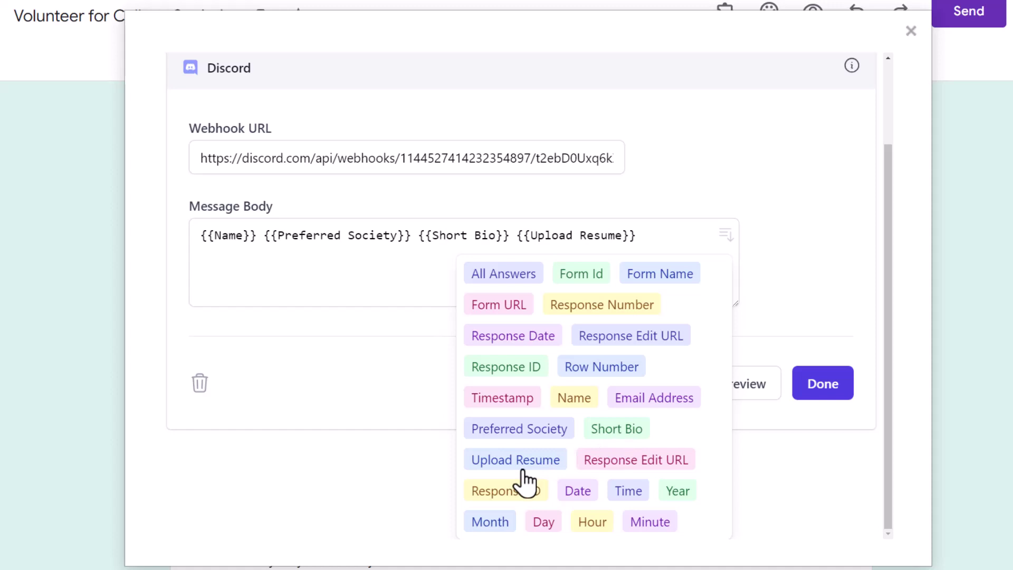
{"action": "left_click", "coordinate": [421, 305]}
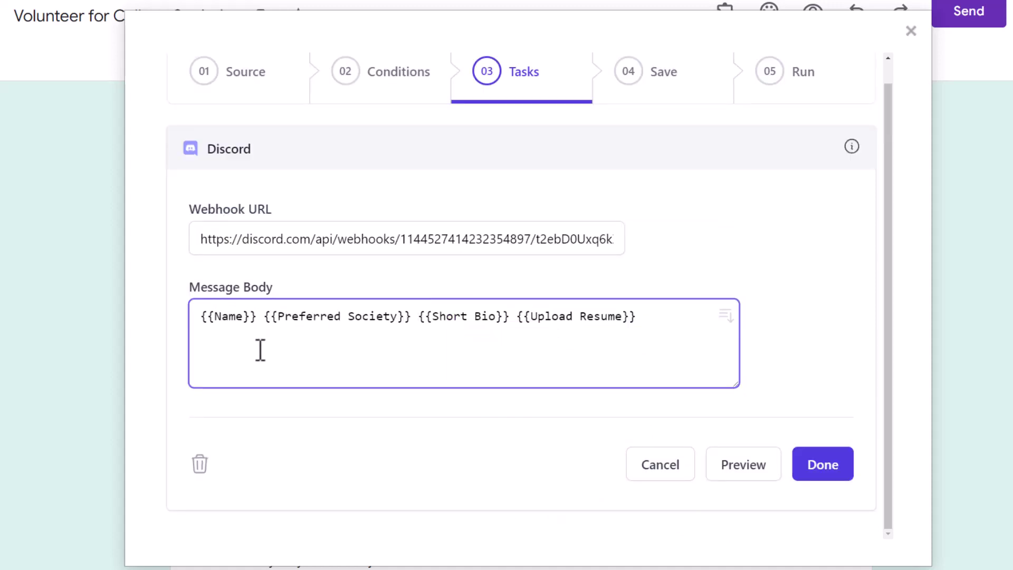
Step: Add the text 'has applied for the.', a 'Their bio is:' line and a 'Resume file:' label
{"action": "type", "text": "has applied for "}
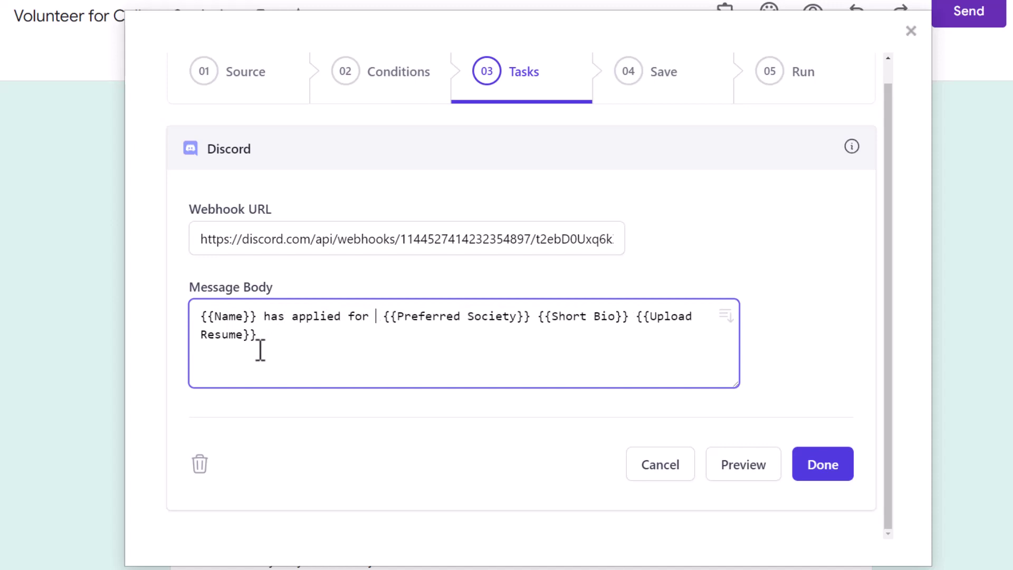
{"action": "type", "text": "the"}
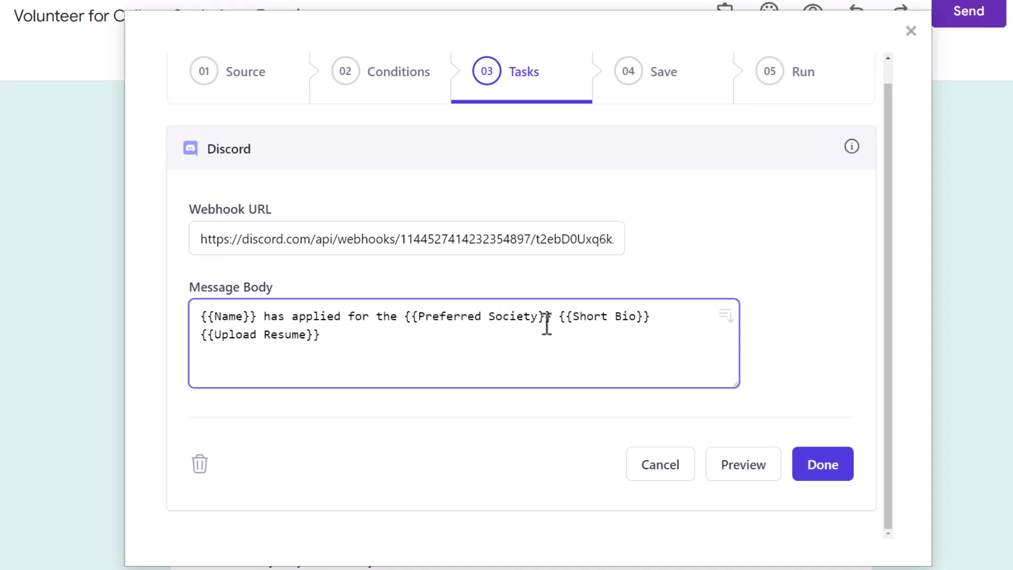
{"action": "key", "text": "Left"}
{"action": "type", "text": "."}
{"action": "key", "text": "Return"}
{"action": "key", "text": "Return"}
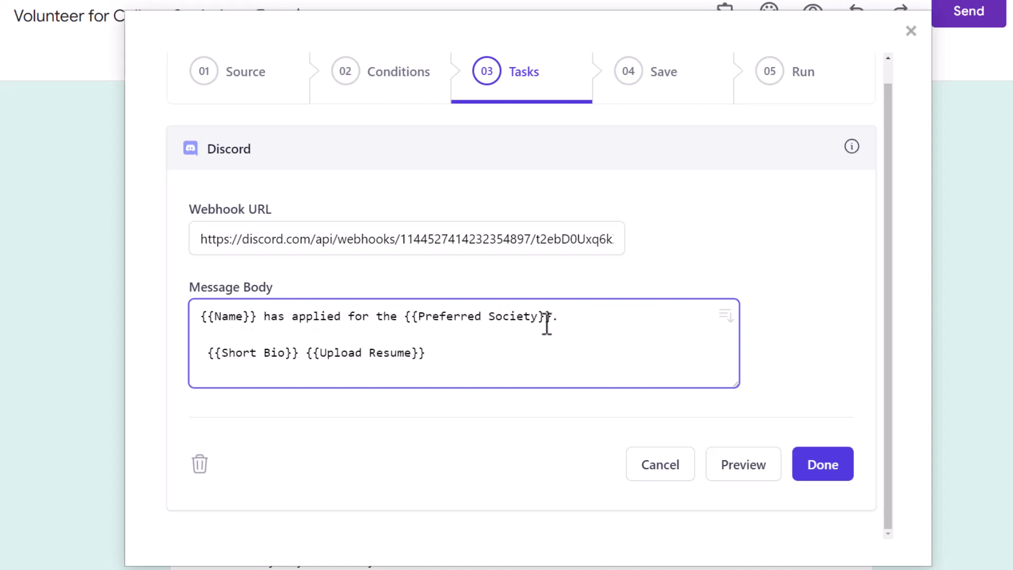
{"action": "type", "text": "Their  "}
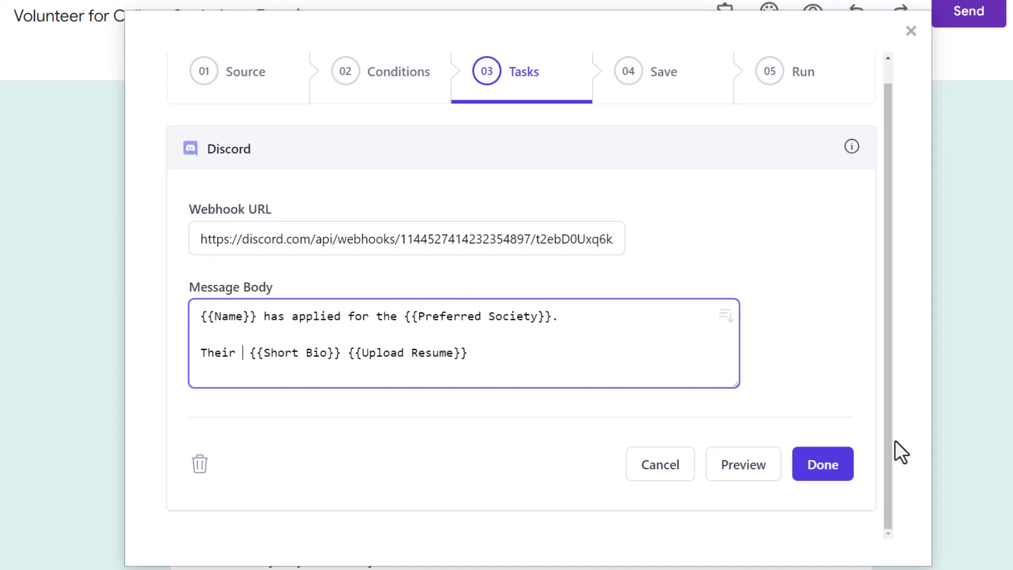
{"action": "type", "text": "bio is:"}
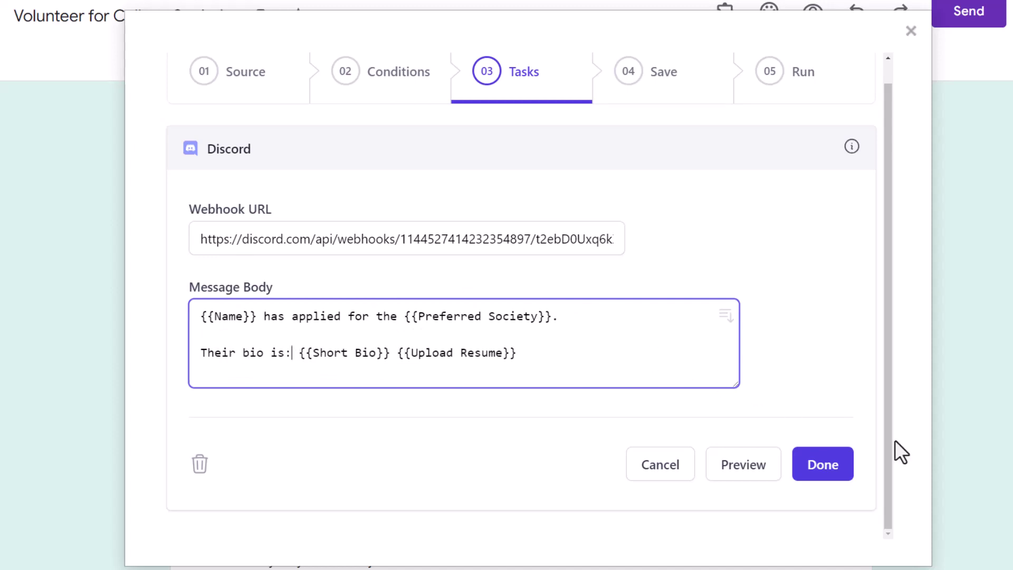
{"action": "left_click", "coordinate": [398, 355]}
{"action": "key", "text": "Return"}
{"action": "key", "text": "Return"}
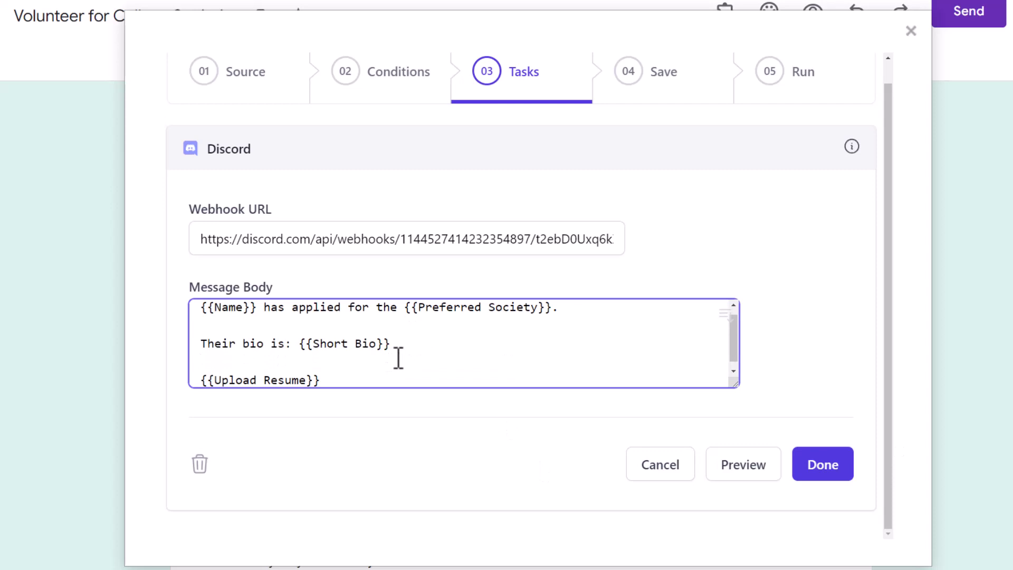
{"action": "type", "text": "Resume file"}
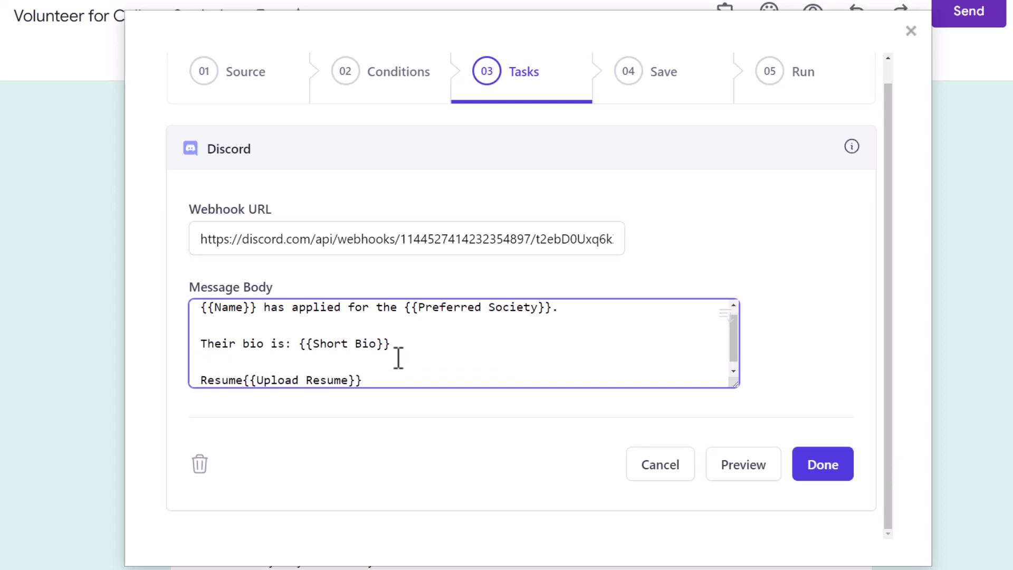
{"action": "type", "text": ":"}
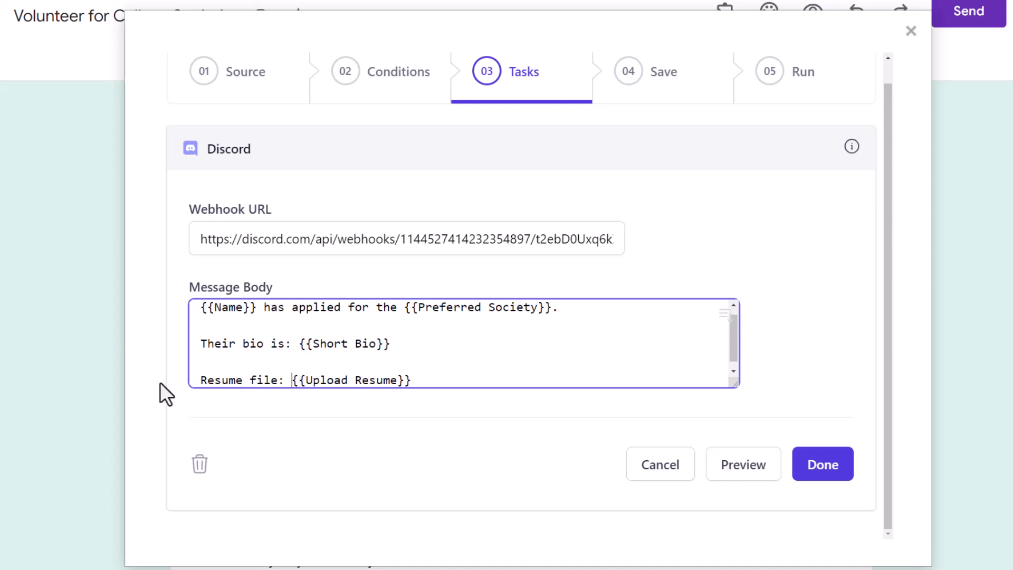
Step: Wrap 'Their bio is:' and 'Resume file:' in asterisks for italics and apply the task
{"action": "left_click", "coordinate": [203, 343]}
{"action": "type", "text": "*"}
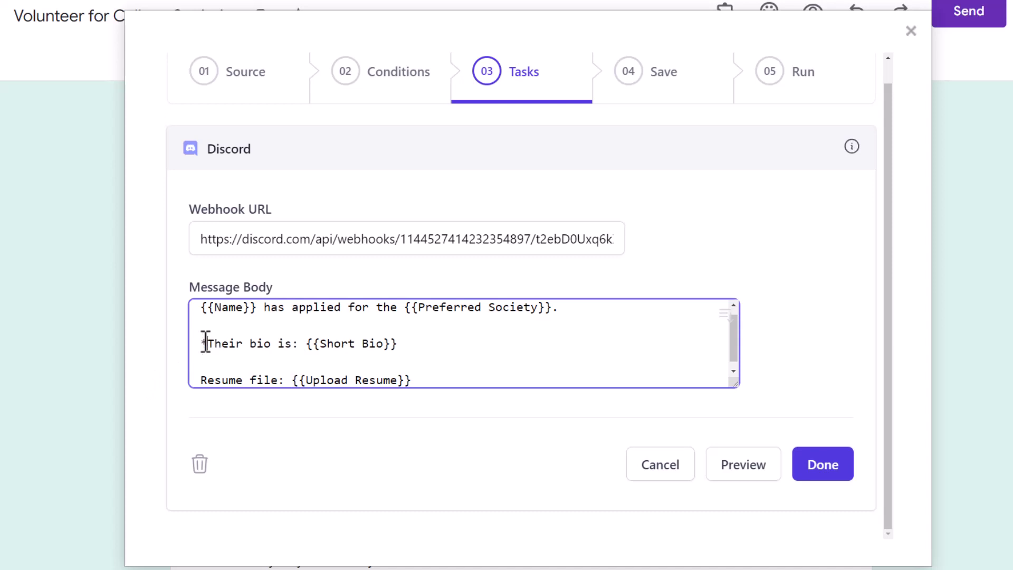
{"action": "left_click", "coordinate": [300, 344]}
{"action": "type", "text": "*"}
{"action": "left_click", "coordinate": [196, 378]}
{"action": "type", "text": "*"}
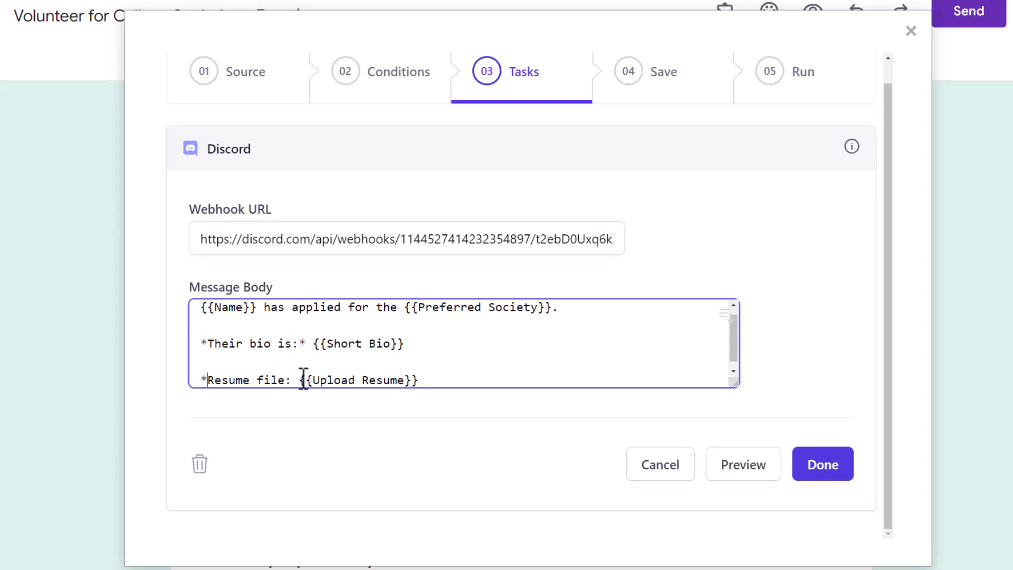
{"action": "left_click", "coordinate": [293, 380]}
{"action": "type", "text": "*"}
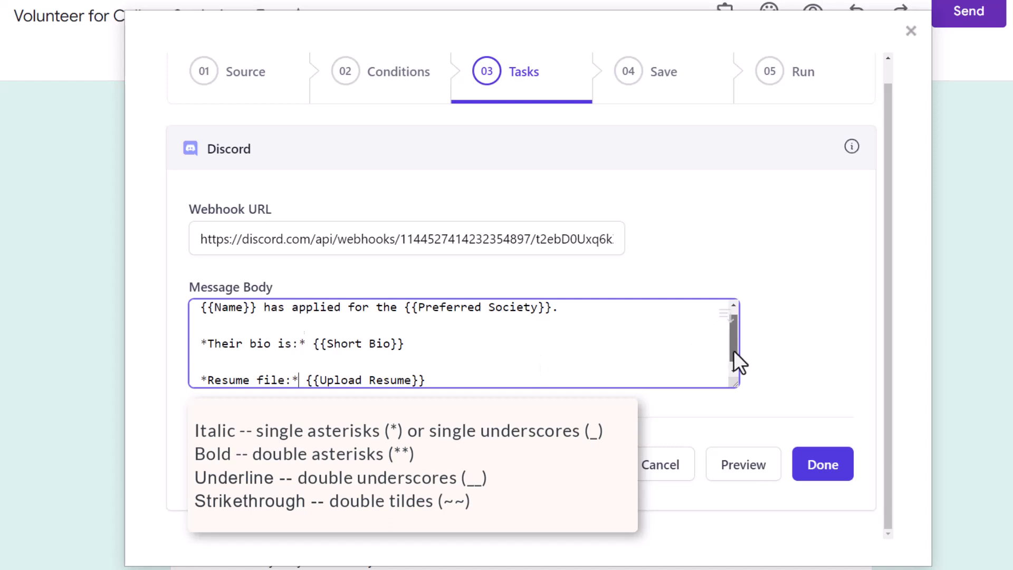
{"action": "left_click_drag", "start_coordinate": [733, 351], "coordinate": [739, 334]}
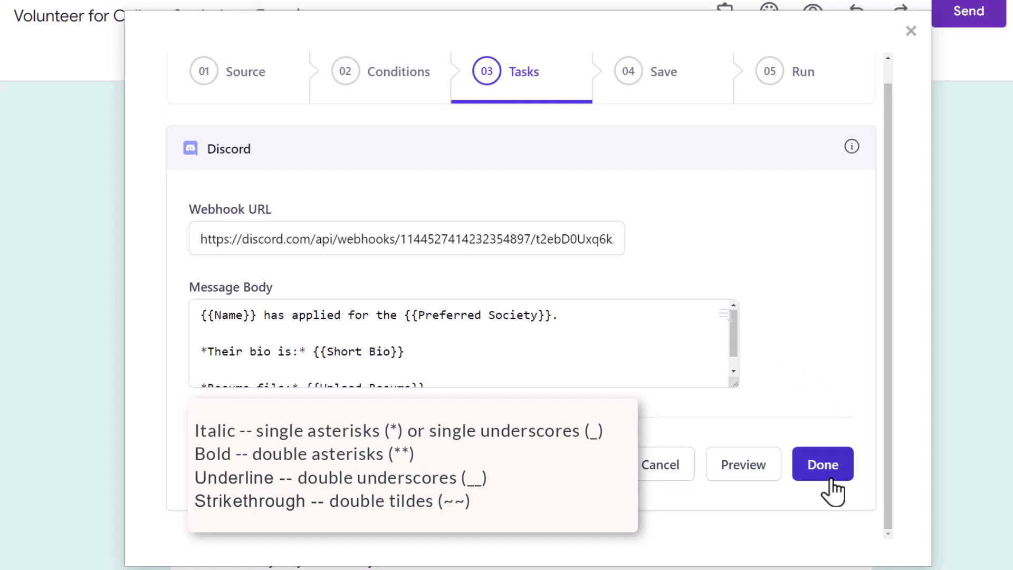
{"action": "left_click", "coordinate": [823, 464]}
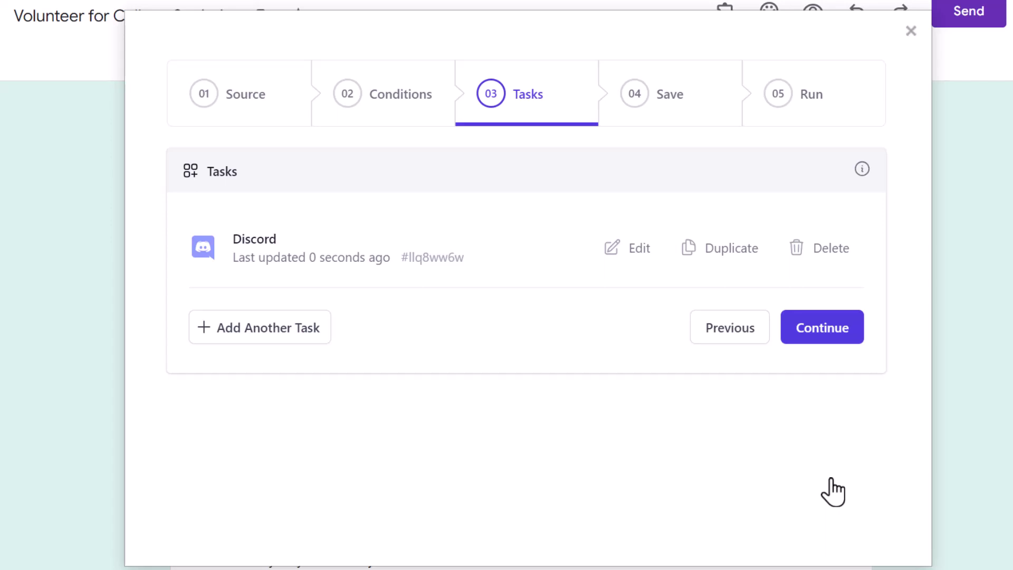
Step: Advance the workflow to step 04 Save and show the Save button's dropdown options
{"action": "left_click", "coordinate": [822, 337]}
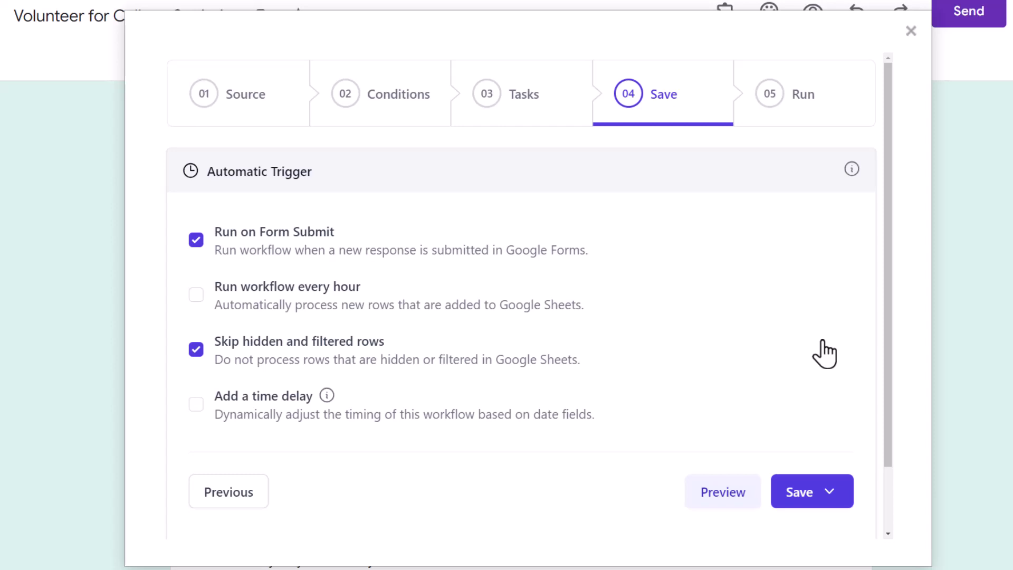
{"action": "left_click_drag", "start_coordinate": [888, 337], "coordinate": [891, 459]}
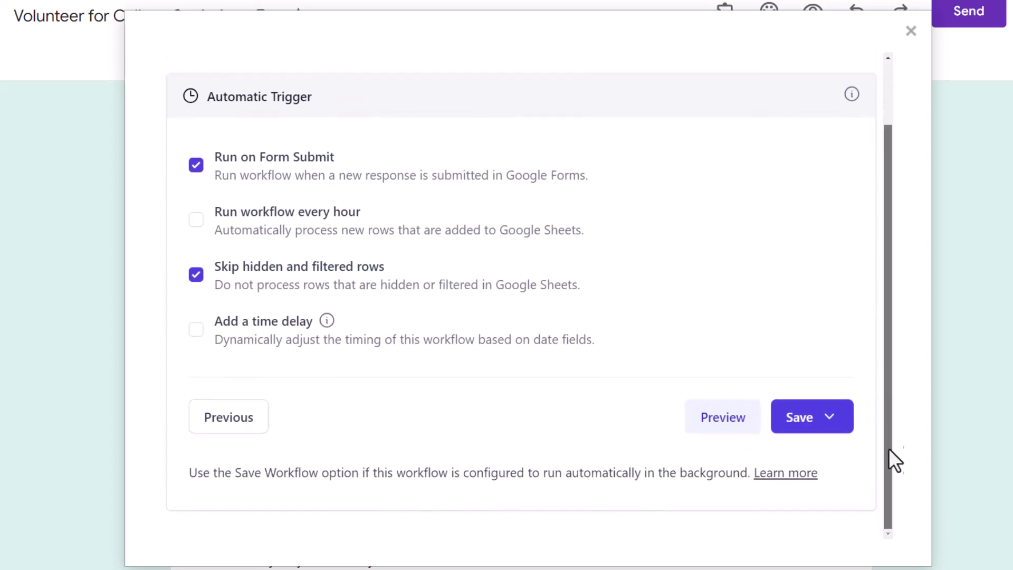
{"action": "left_click", "coordinate": [841, 430]}
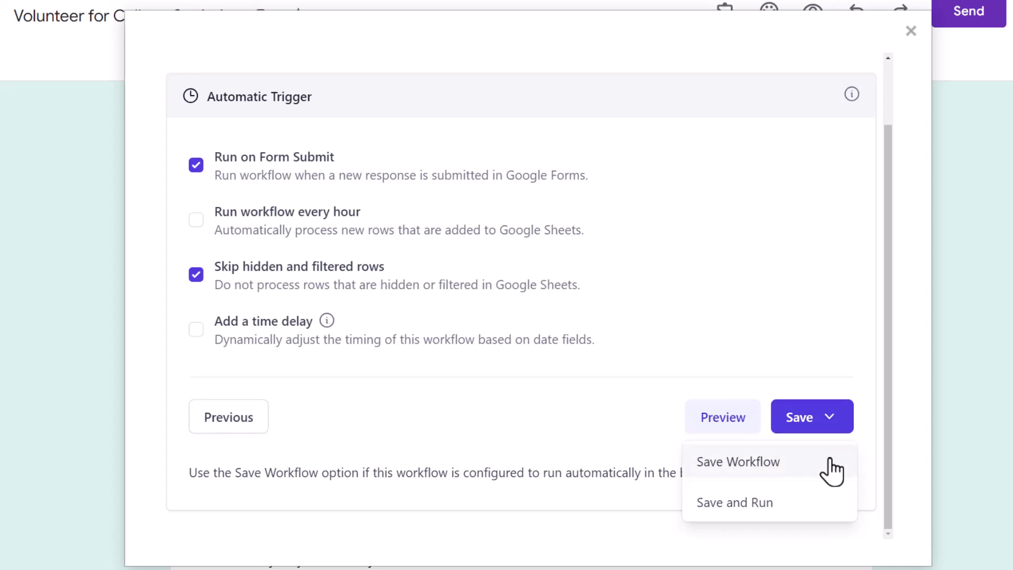
Step: Choose Save Workflow, check the New Volunteers Actions menu, and close Document Studio Pro
{"action": "left_click", "coordinate": [830, 463]}
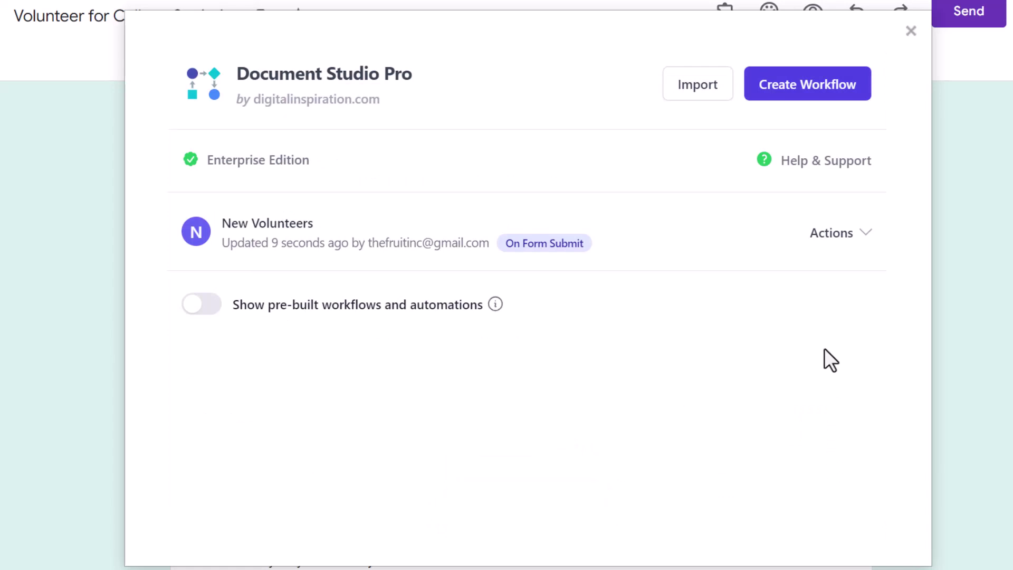
{"action": "left_click", "coordinate": [827, 244]}
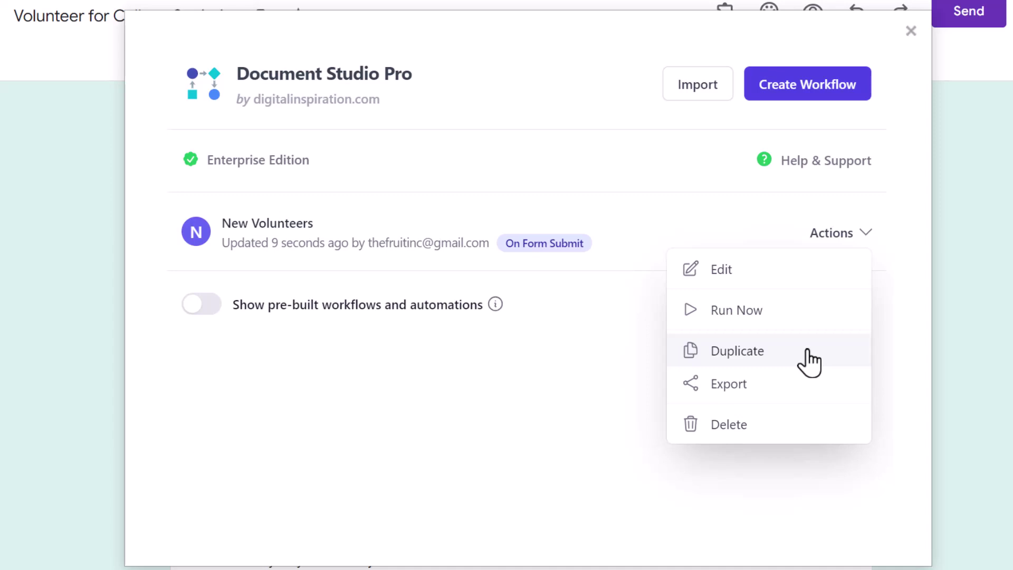
{"action": "left_click", "coordinate": [592, 504]}
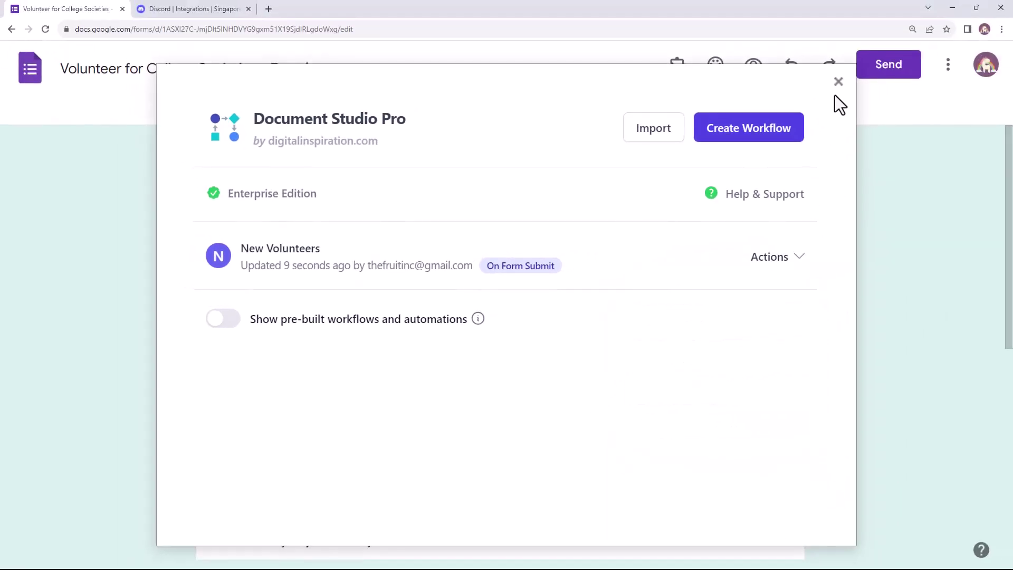
{"action": "left_click", "coordinate": [838, 82]}
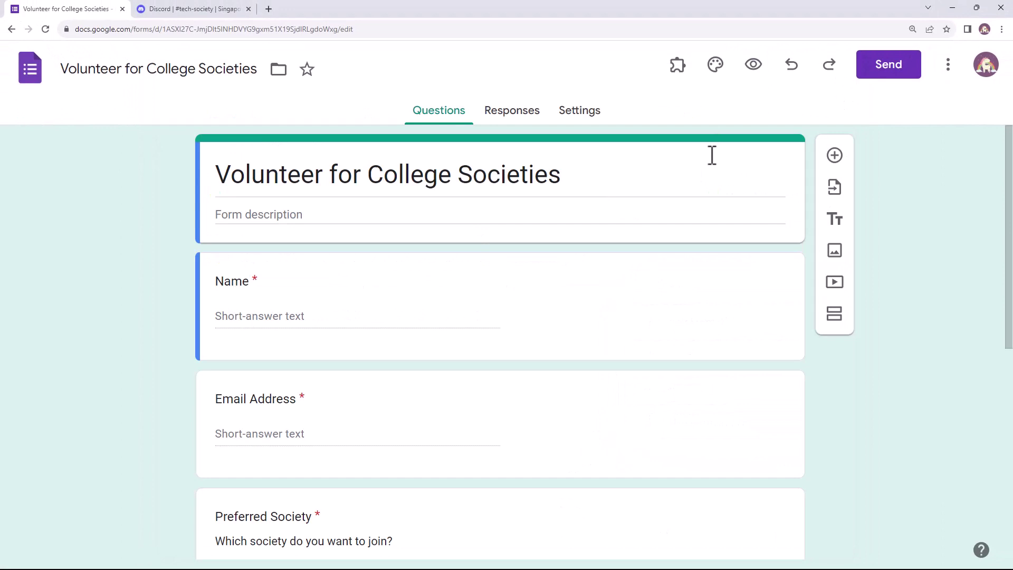
Step: In the form preview, enter the applicant's name and e-mail, choose Tech Society, and paste a short bio
{"action": "left_click", "coordinate": [750, 71]}
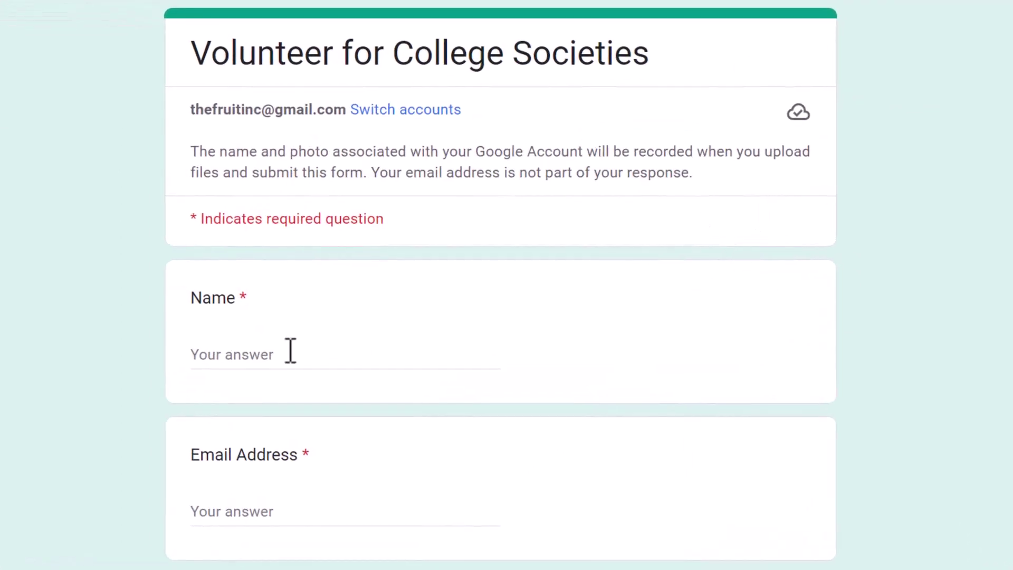
{"action": "left_click", "coordinate": [290, 350]}
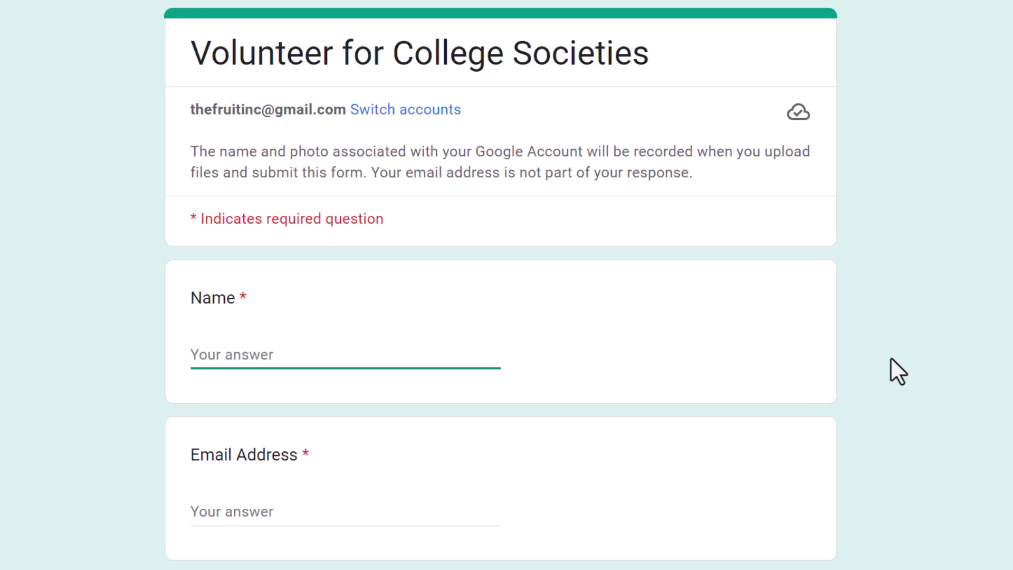
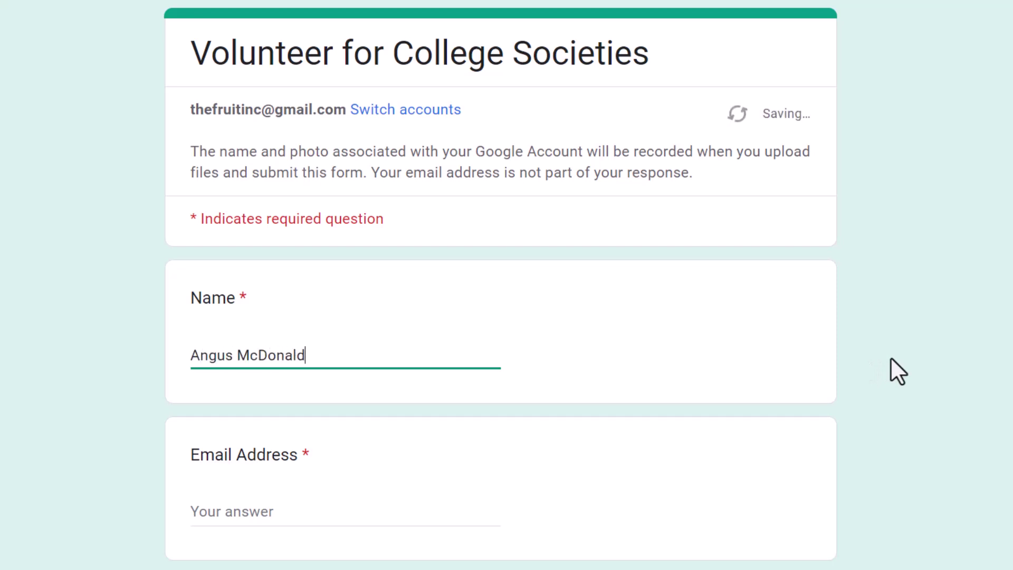
{"action": "left_click", "coordinate": [394, 509]}
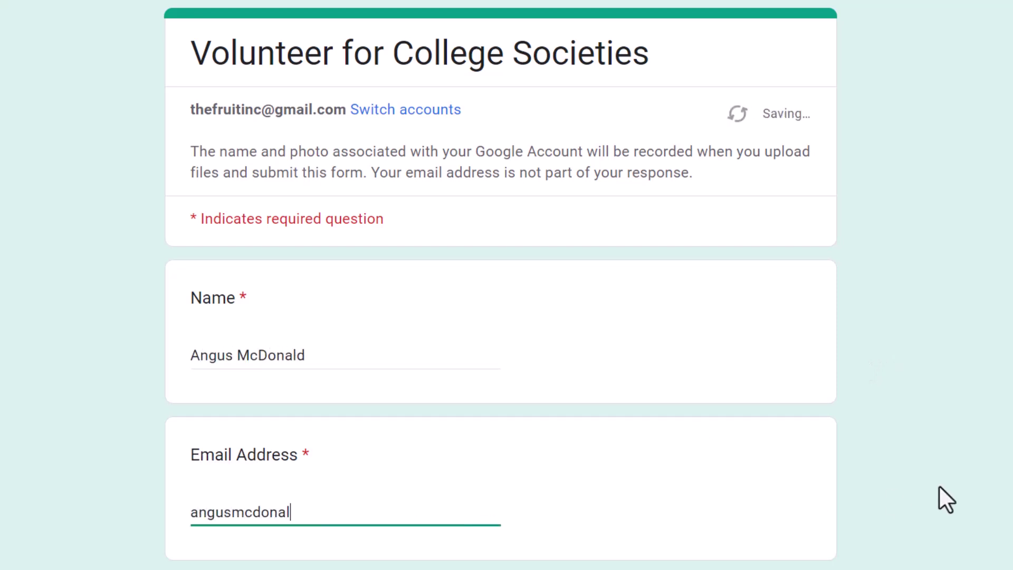
{"action": "scroll", "coordinate": [612, 457], "scroll_direction": "down", "scroll_amount": 10}
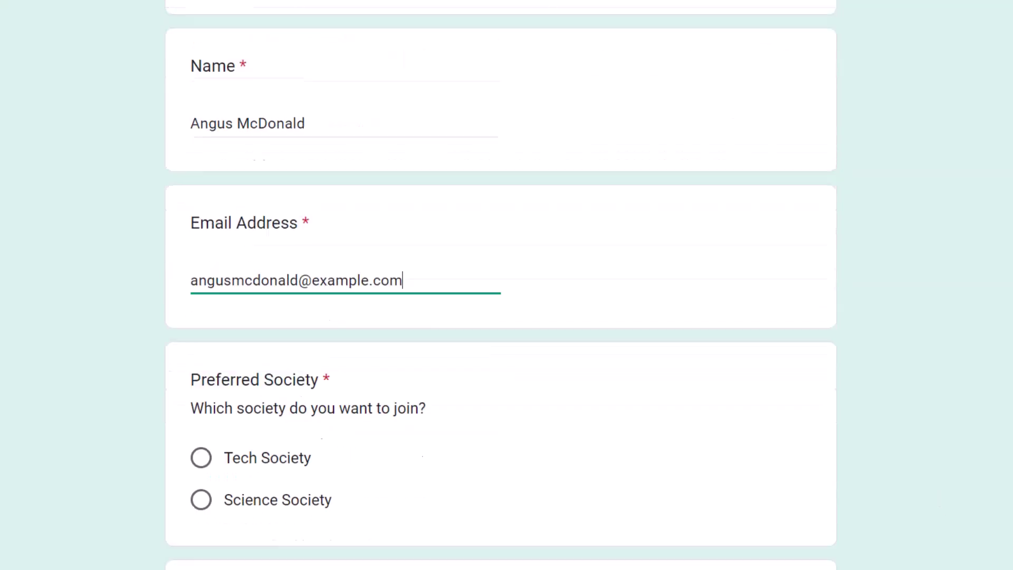
{"action": "left_click", "coordinate": [236, 126]}
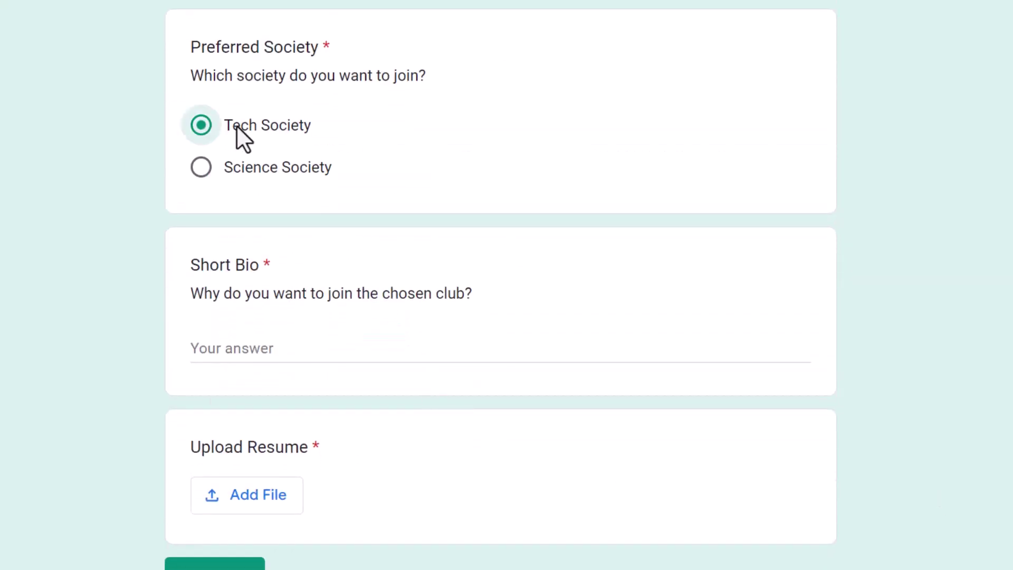
{"action": "left_click", "coordinate": [296, 348]}
{"action": "type", "text": "I am eager to join the tech society to immerse myself in a dynamic learning environment. Collaborating with like-minded peers and engaging in hands-on tech projects will hone my skills and fuel my passion for innovation. This opportunity will amplify my academic journey and open doors to practical experiences."}
Step: Attach Resume.pdf from Downloads and submit the test response
{"action": "scroll", "coordinate": [473, 438], "scroll_direction": "down", "scroll_amount": 2}
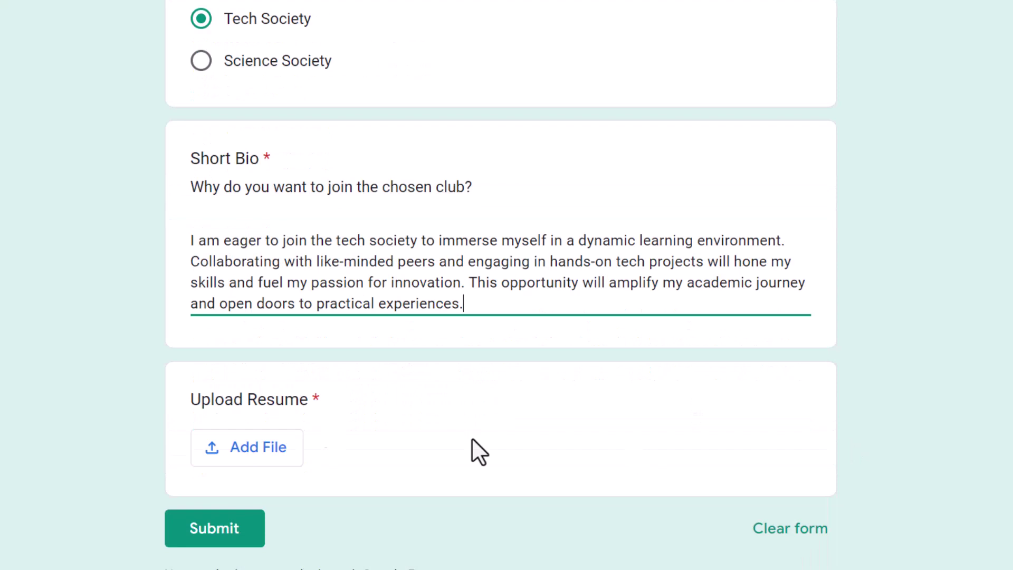
{"action": "left_click", "coordinate": [219, 461]}
{"action": "left_click", "coordinate": [488, 511]}
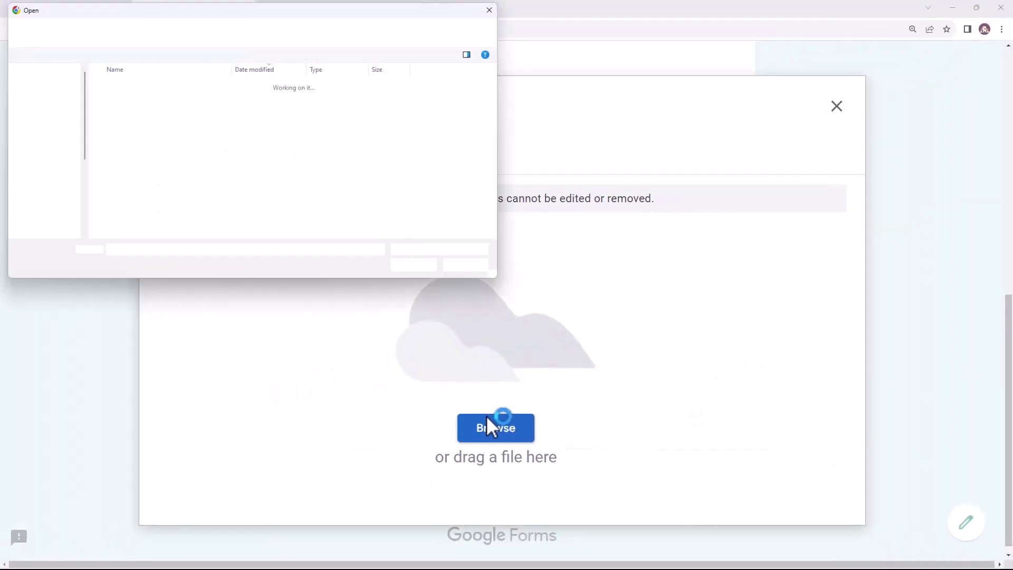
{"action": "left_click", "coordinate": [125, 100]}
{"action": "left_click", "coordinate": [428, 270]}
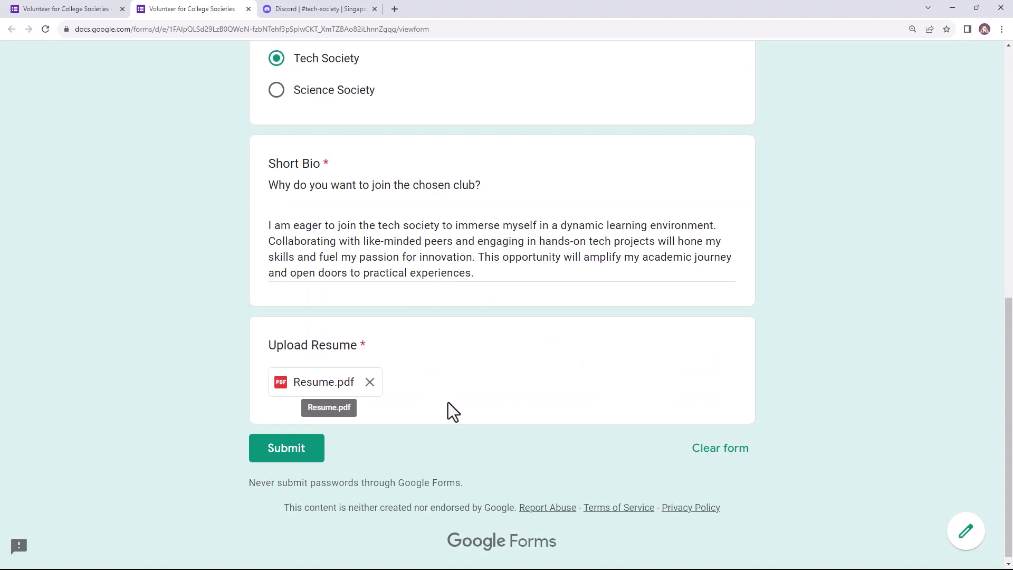
{"action": "left_click", "coordinate": [294, 468]}
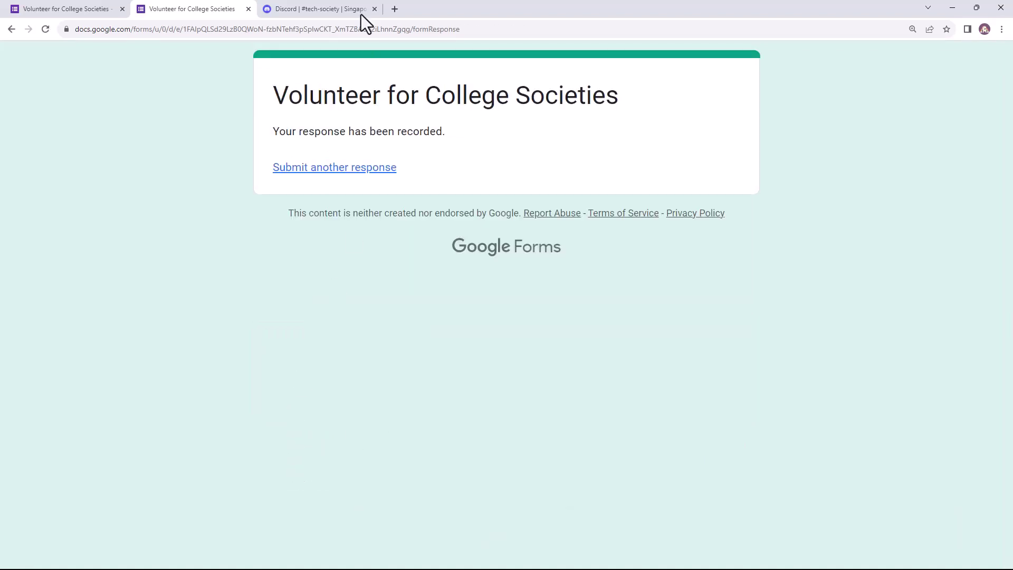
Step: Switch to Discord's #tech-society channel to view the Tech Applicants bot post
{"action": "left_click", "coordinate": [317, 9]}
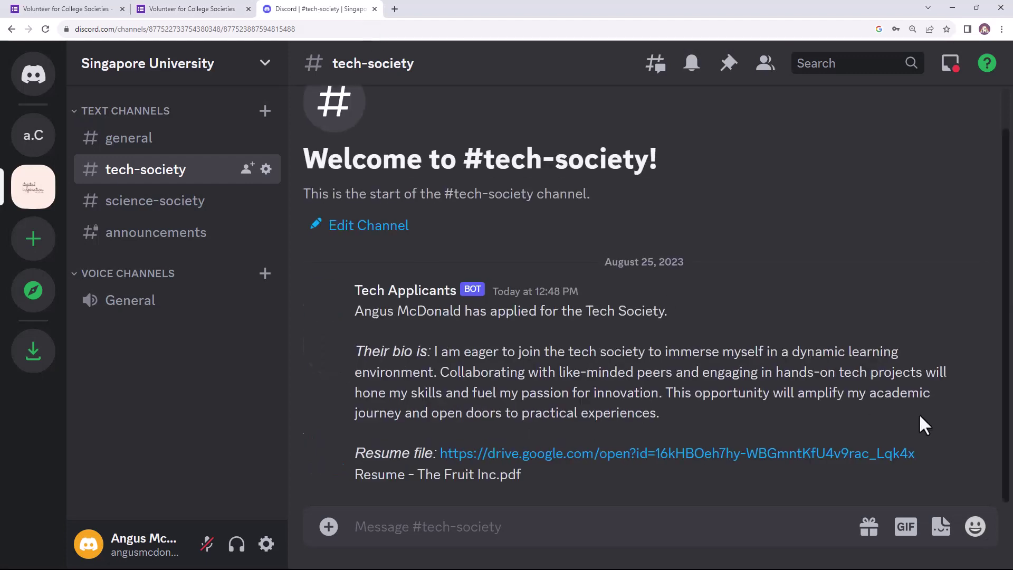